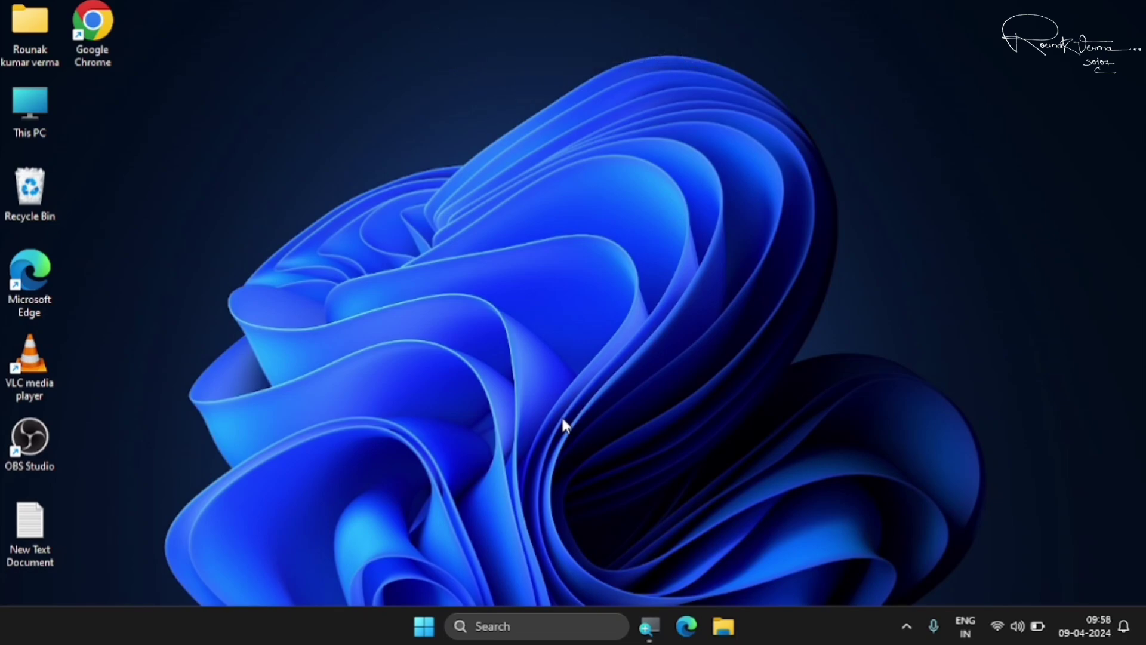
Open the Windows Temp folder by running the command "temp" from the Run dialog
{"action": "key", "text": "super+r"}
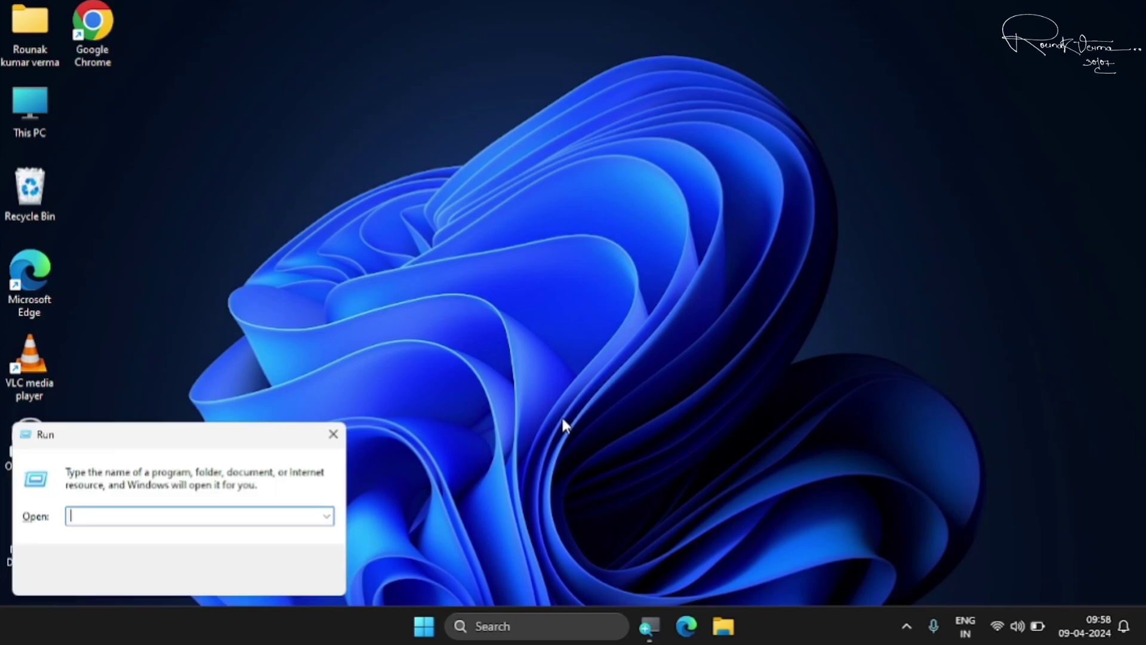
{"action": "left_click_drag", "start_coordinate": [667, 202], "coordinate": [542, 195]}
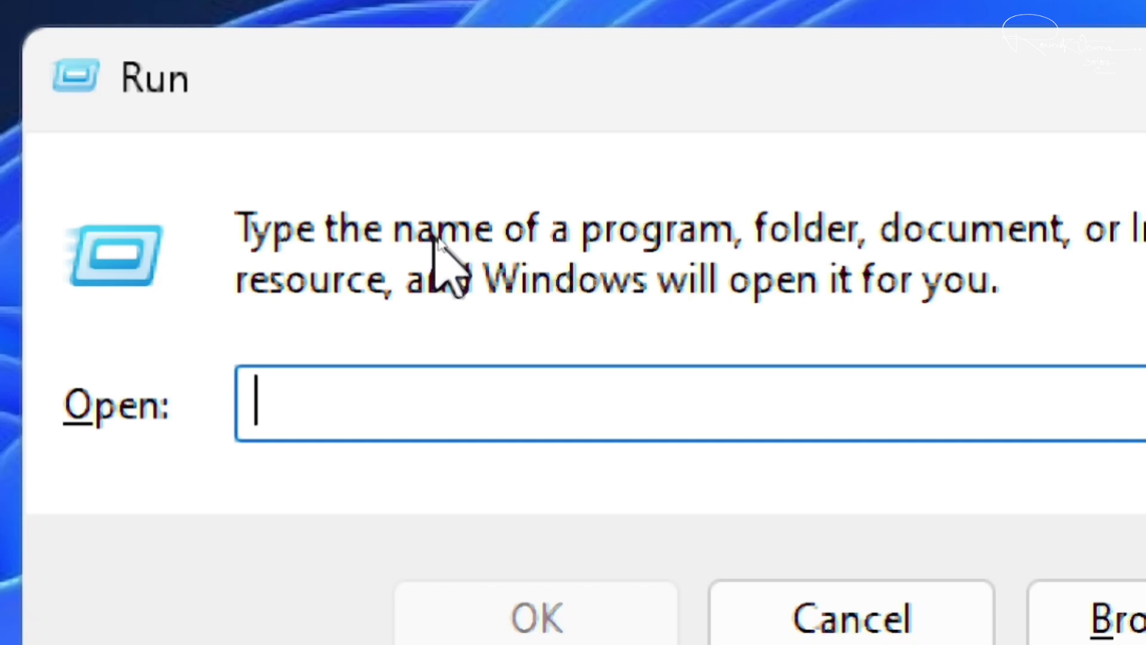
{"action": "type", "text": "temp"}
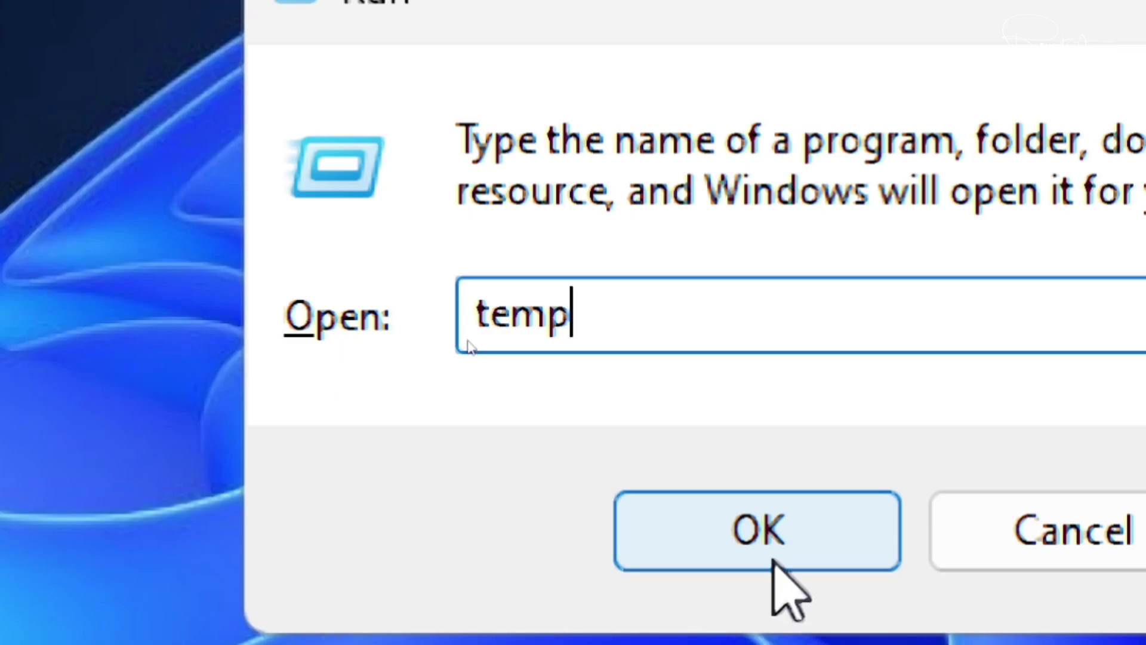
{"action": "left_click", "coordinate": [772, 540]}
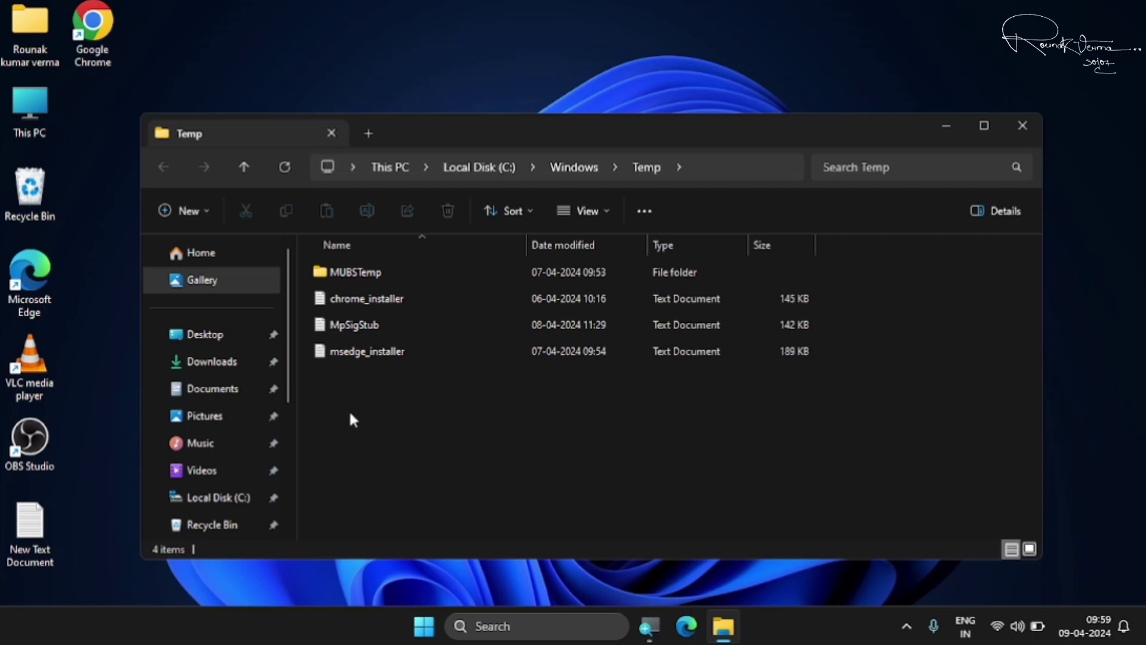
Permanently delete every item in the Windows Temp folder, bypassing the Recycle Bin, and close the folder window
{"action": "left_click_drag", "start_coordinate": [348, 412], "coordinate": [467, 268]}
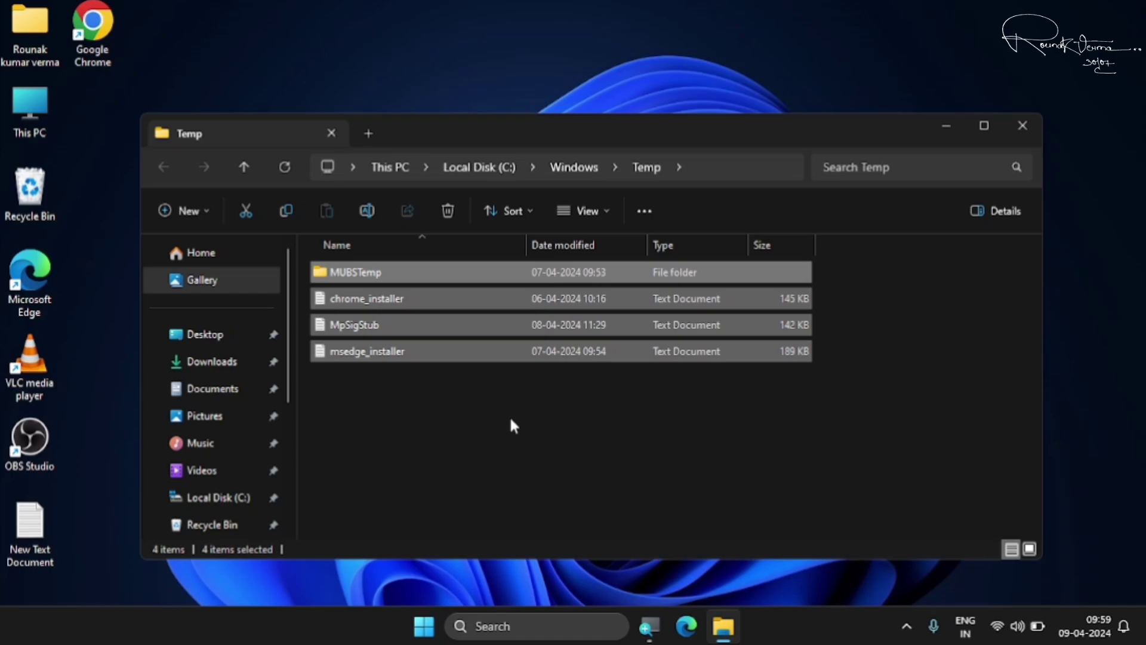
{"action": "key", "text": "shift+Delete"}
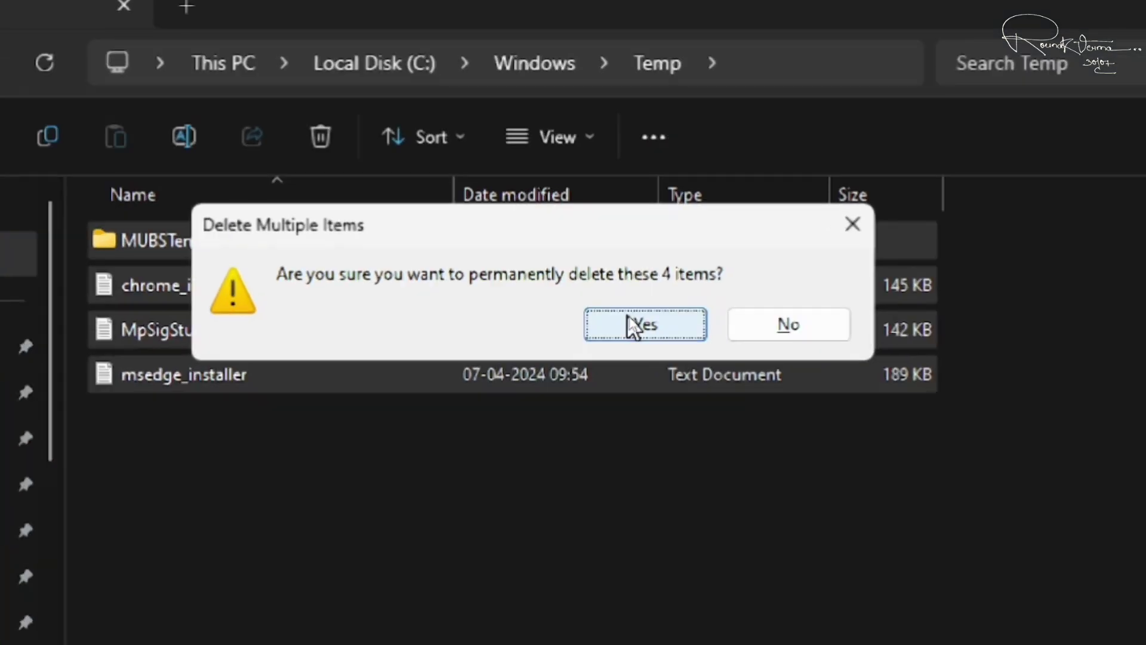
{"action": "left_click", "coordinate": [632, 327]}
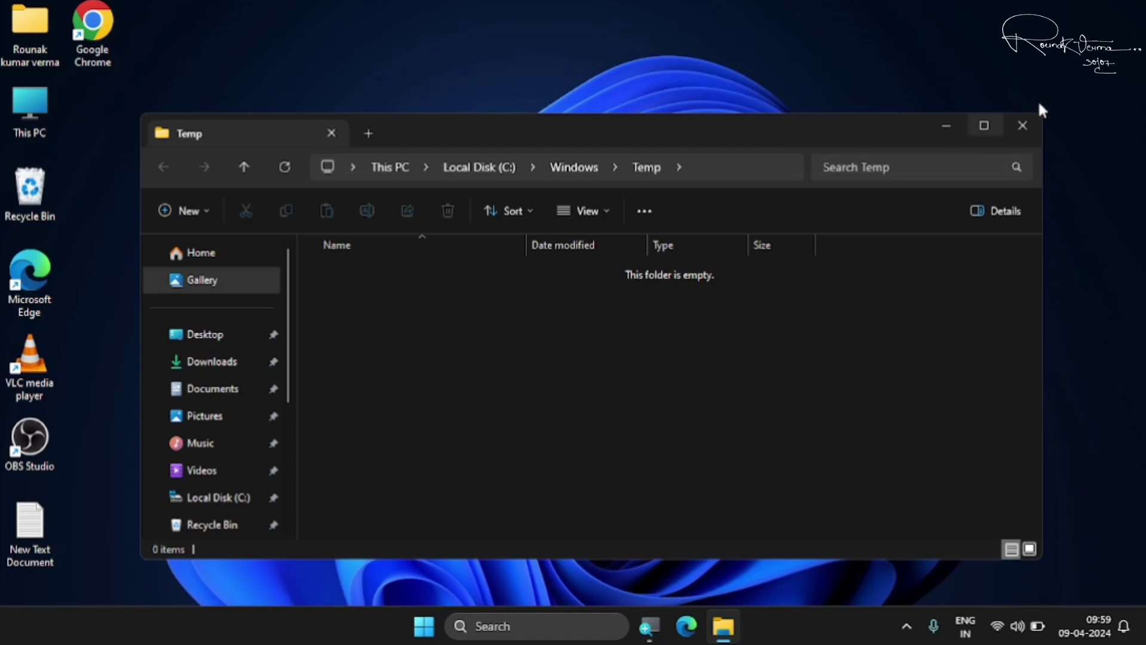
{"action": "left_click", "coordinate": [1021, 128]}
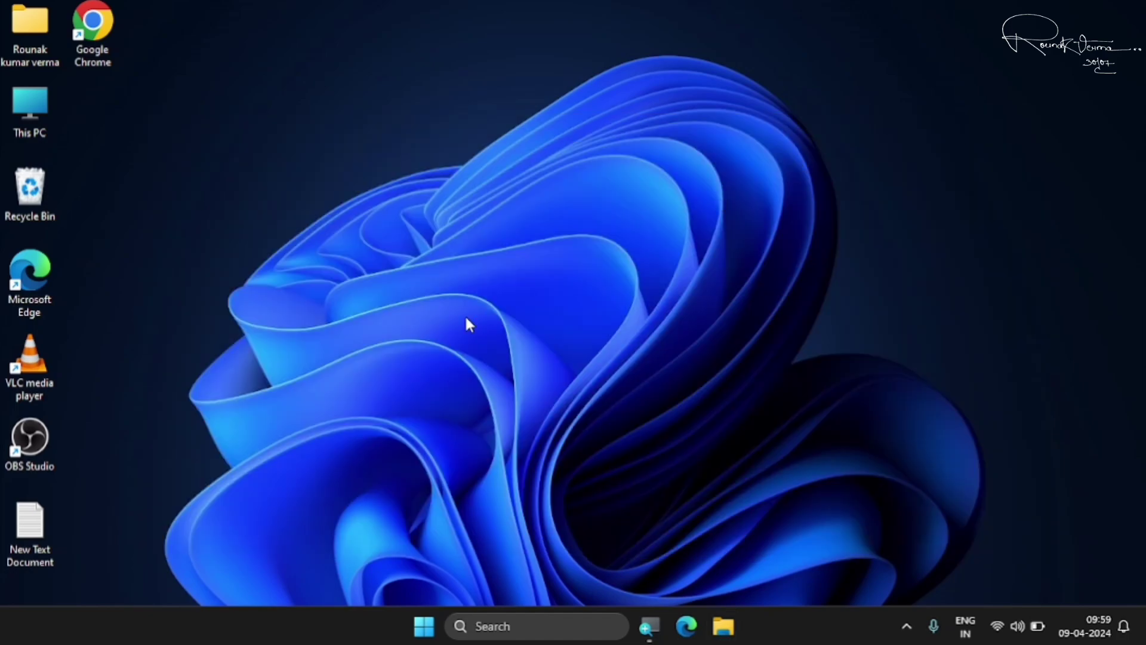
Open the user profile's local Temp folder by running "%temp%" from the Run dialog
{"action": "key", "text": "super+r"}
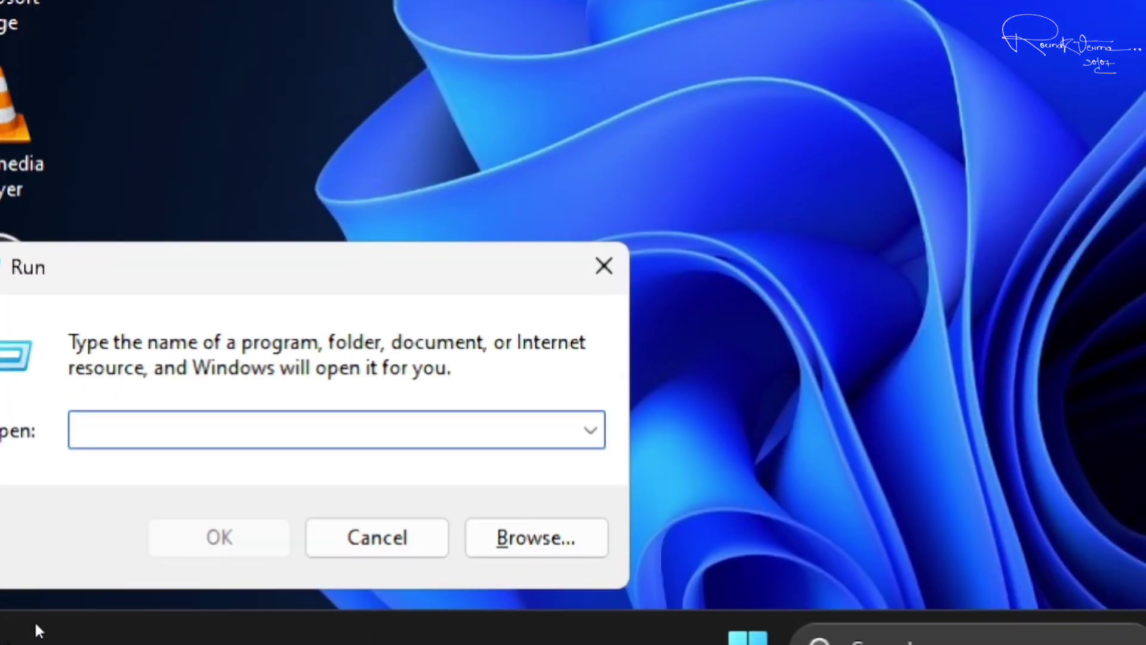
{"action": "type", "text": "%temp%"}
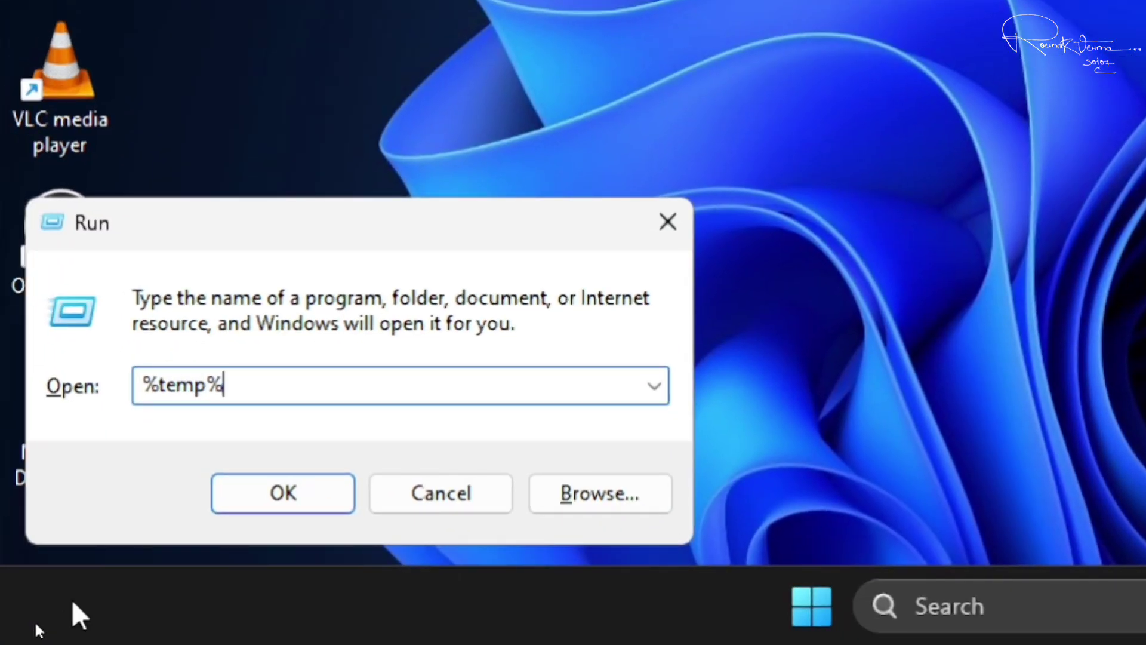
{"action": "left_click", "coordinate": [307, 495]}
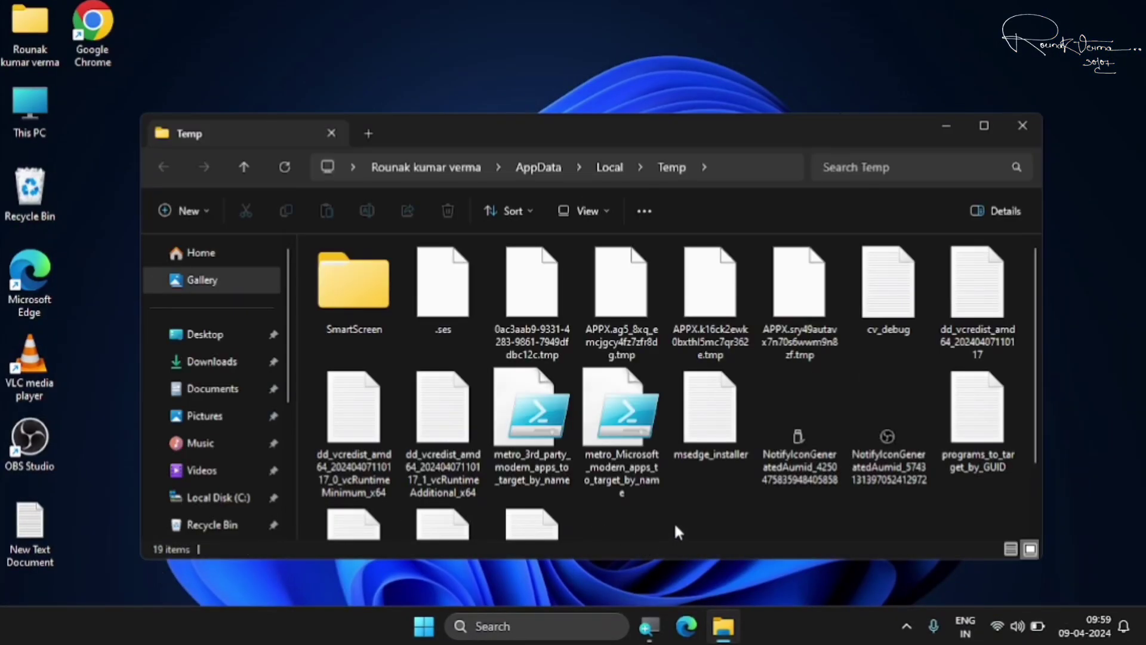
Permanently delete all files and folders in the user's local Temp folder
{"action": "key", "text": "ctrl+a"}
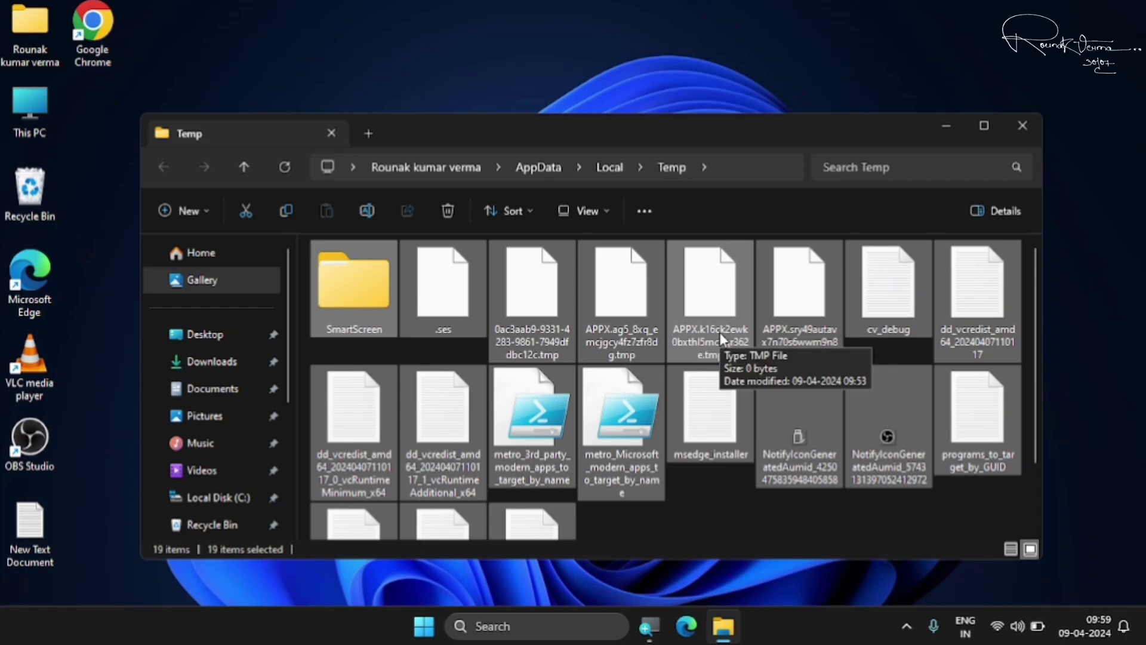
{"action": "key", "text": "shift+Delete"}
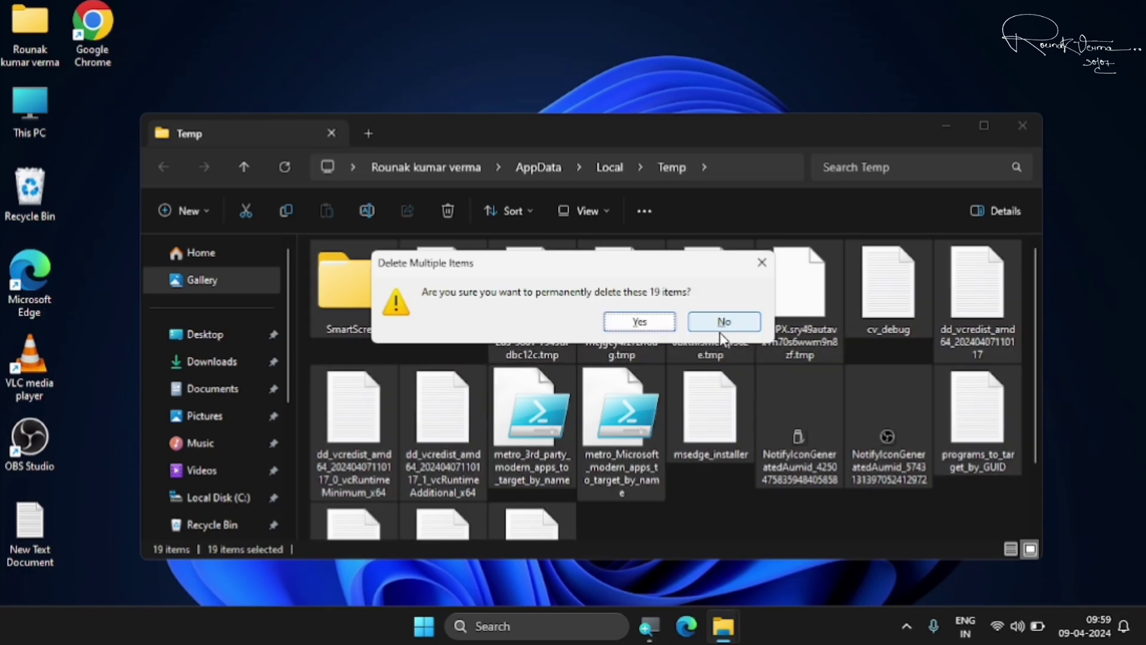
{"action": "left_click", "coordinate": [639, 322]}
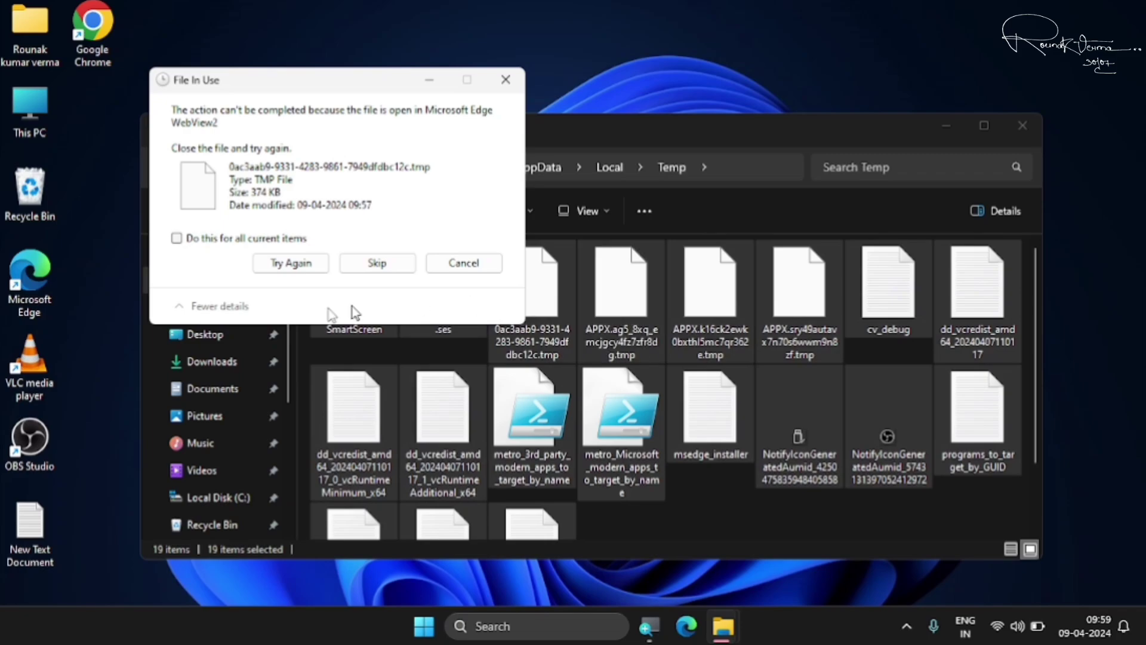
Retry the files in use once, skip all the remaining ones, and close the Temp folder window
{"action": "left_click", "coordinate": [227, 238]}
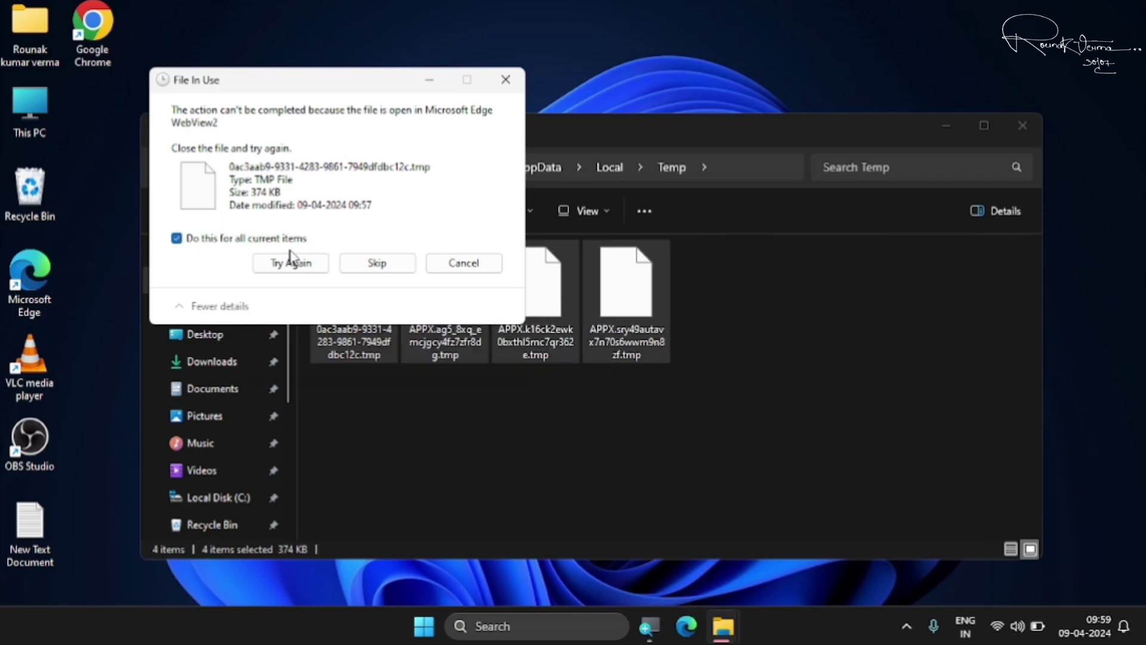
{"action": "left_click", "coordinate": [292, 263]}
{"action": "left_click", "coordinate": [268, 241]}
{"action": "left_click", "coordinate": [378, 261]}
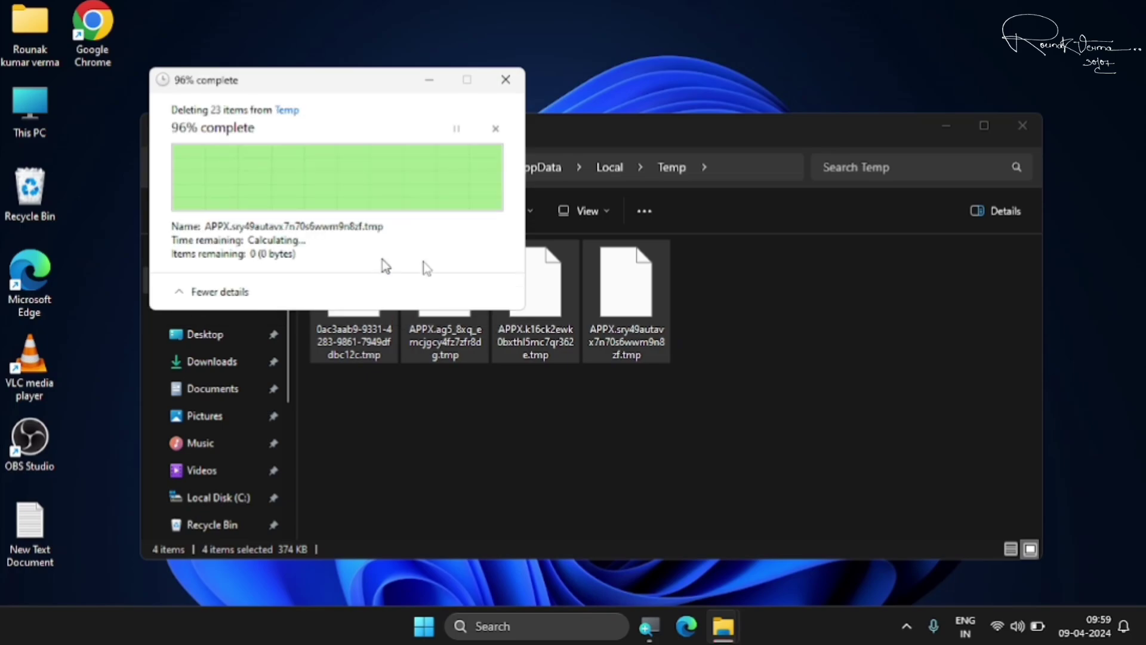
{"action": "left_click", "coordinate": [736, 328]}
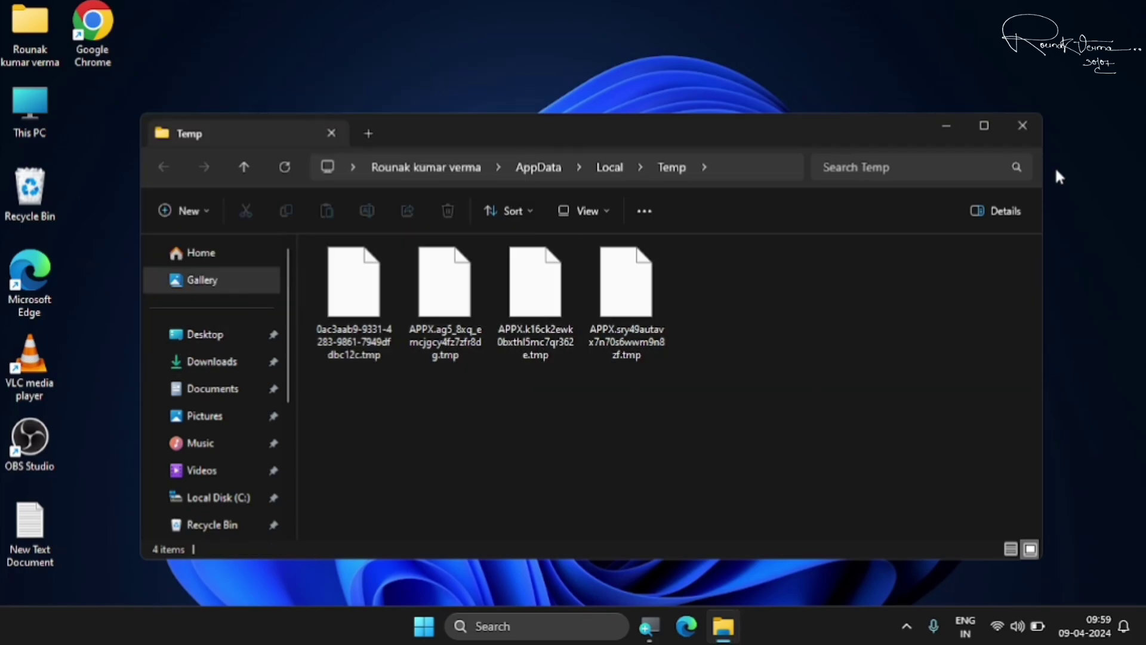
{"action": "left_click", "coordinate": [1019, 137]}
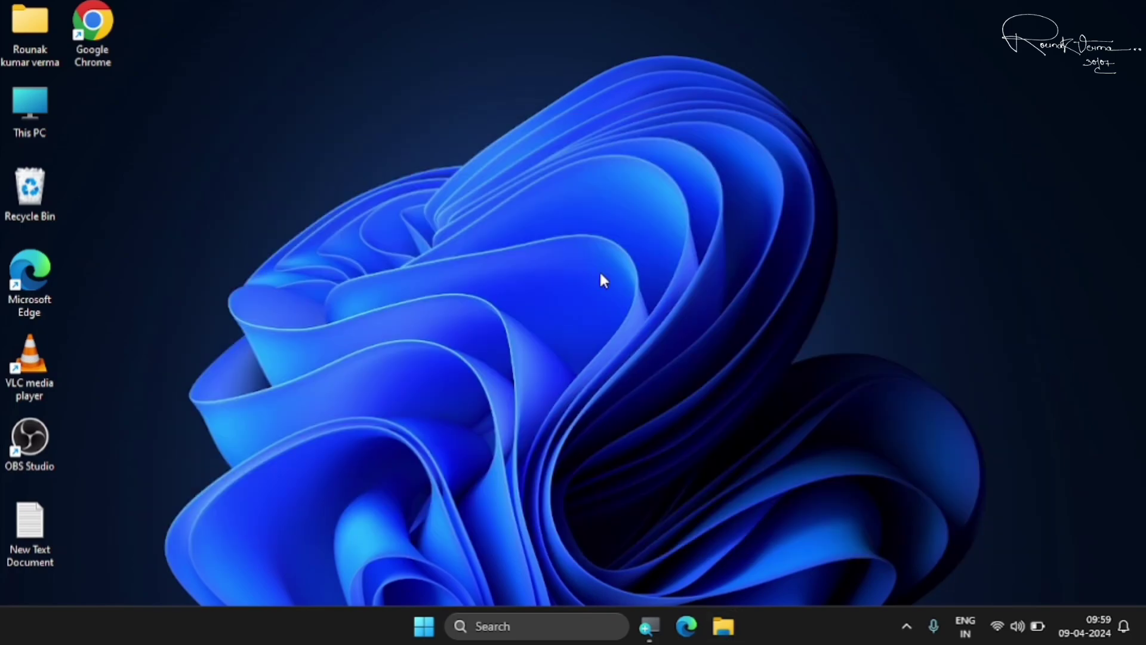
Open the Windows prefetch folder by running "prefetch" from the Run dialog
{"action": "key", "text": "super+r"}
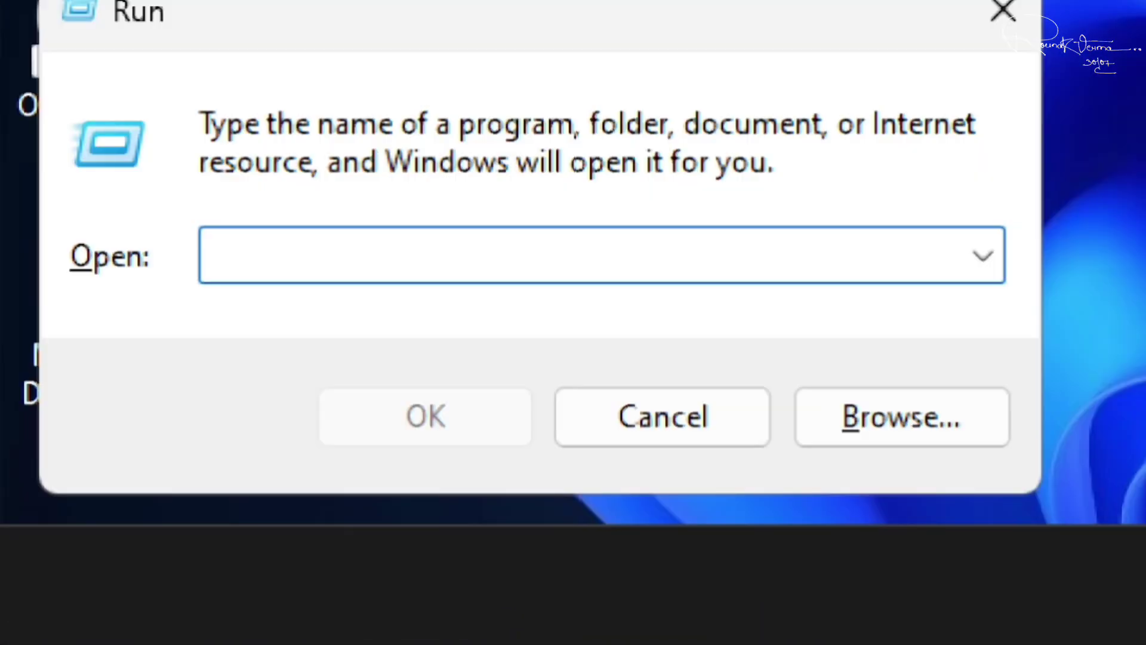
{"action": "type", "text": "prefetch"}
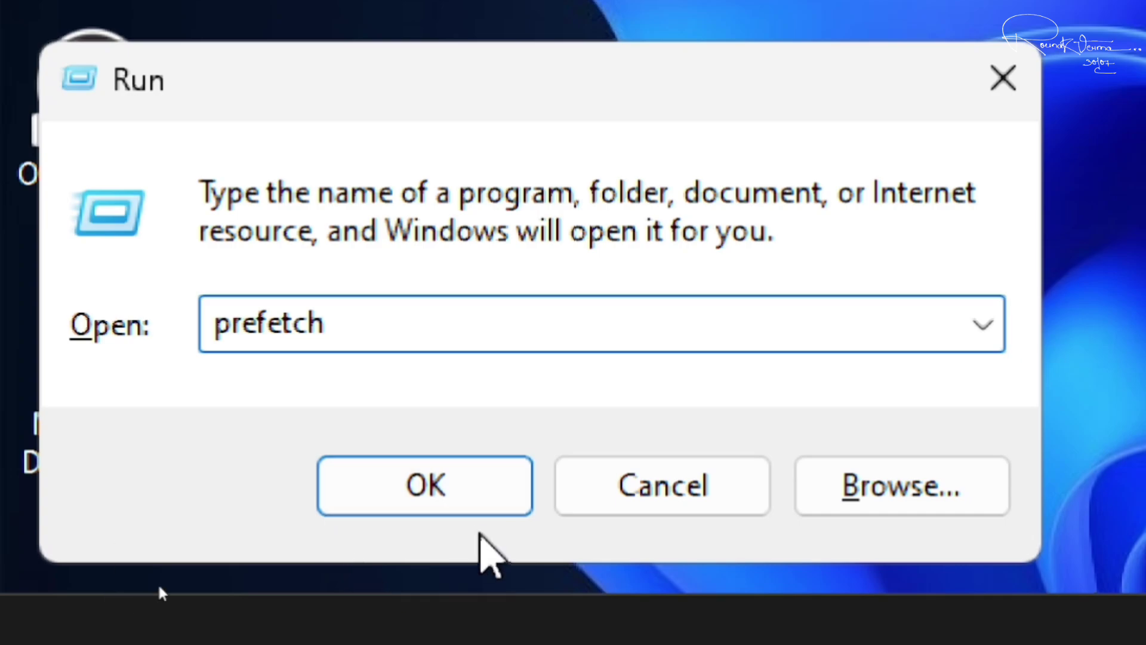
{"action": "left_click", "coordinate": [451, 485]}
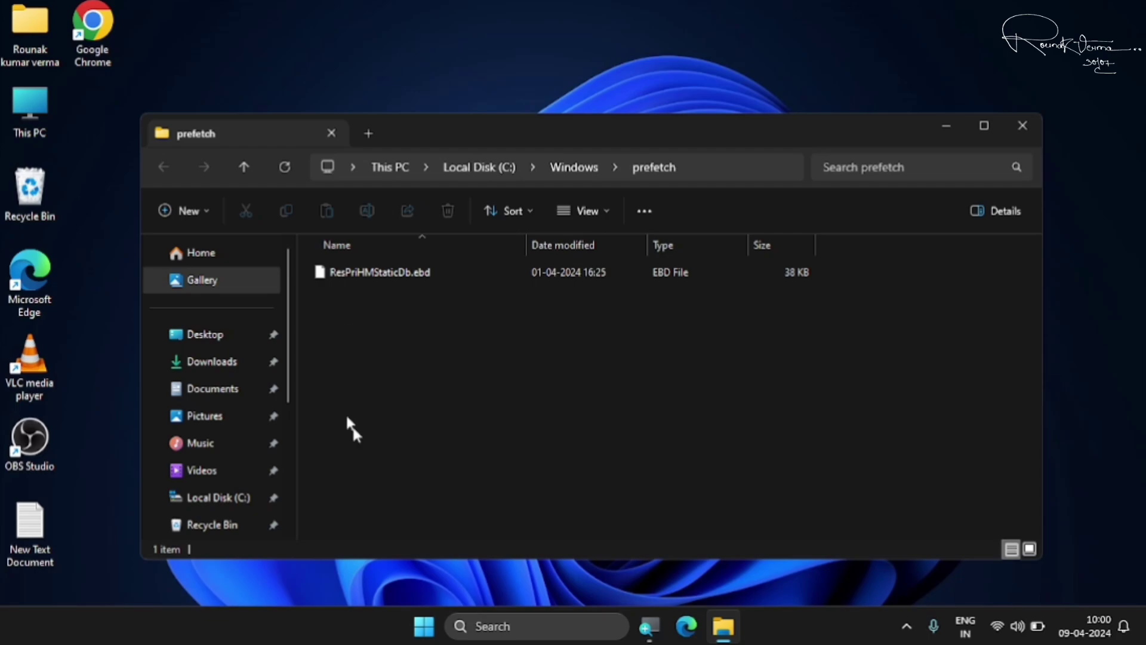
Permanently delete ResPriHMStaticDb.ebd from the prefetch folder and close the folder window
{"action": "left_click_drag", "start_coordinate": [370, 475], "coordinate": [524, 260]}
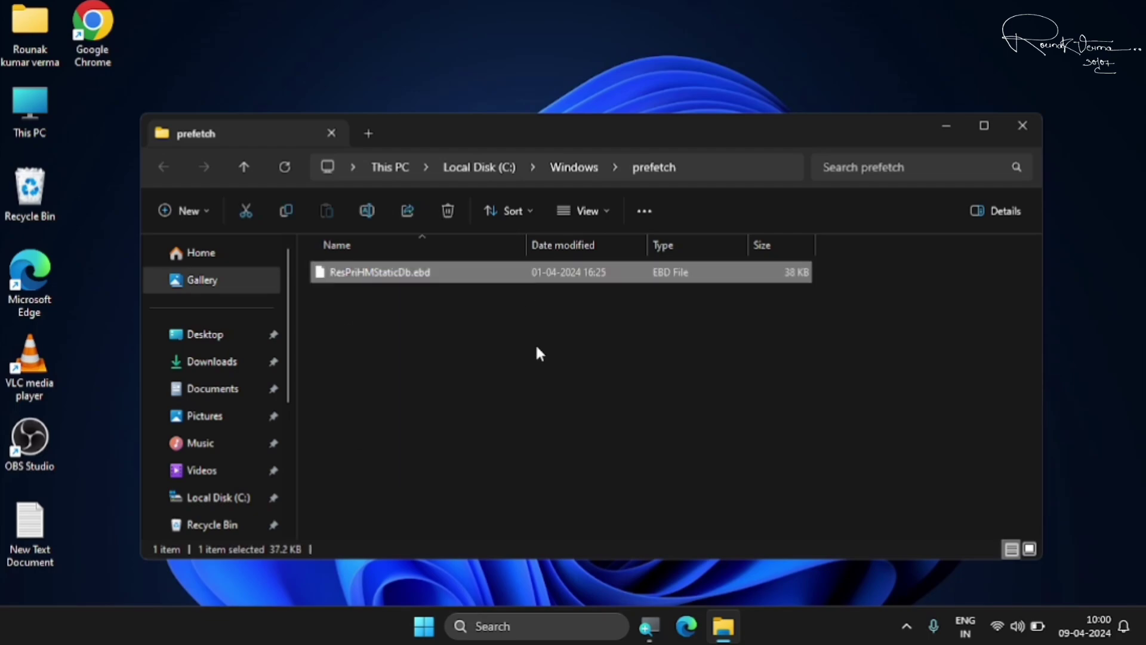
{"action": "key", "text": "shift+Delete"}
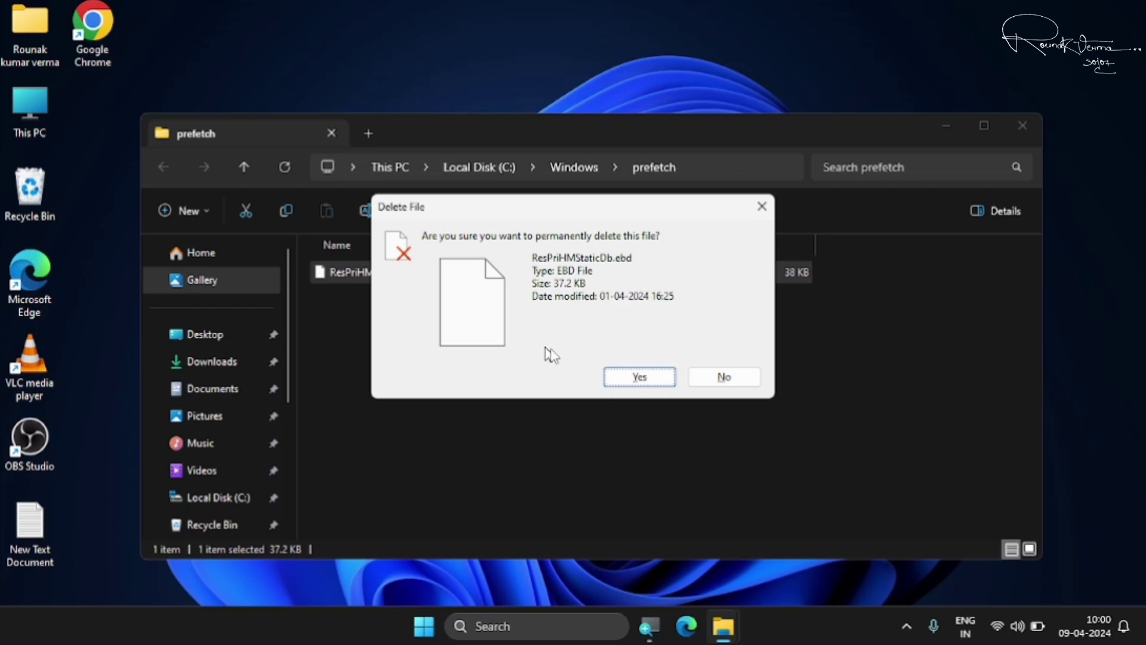
{"action": "left_click", "coordinate": [635, 379]}
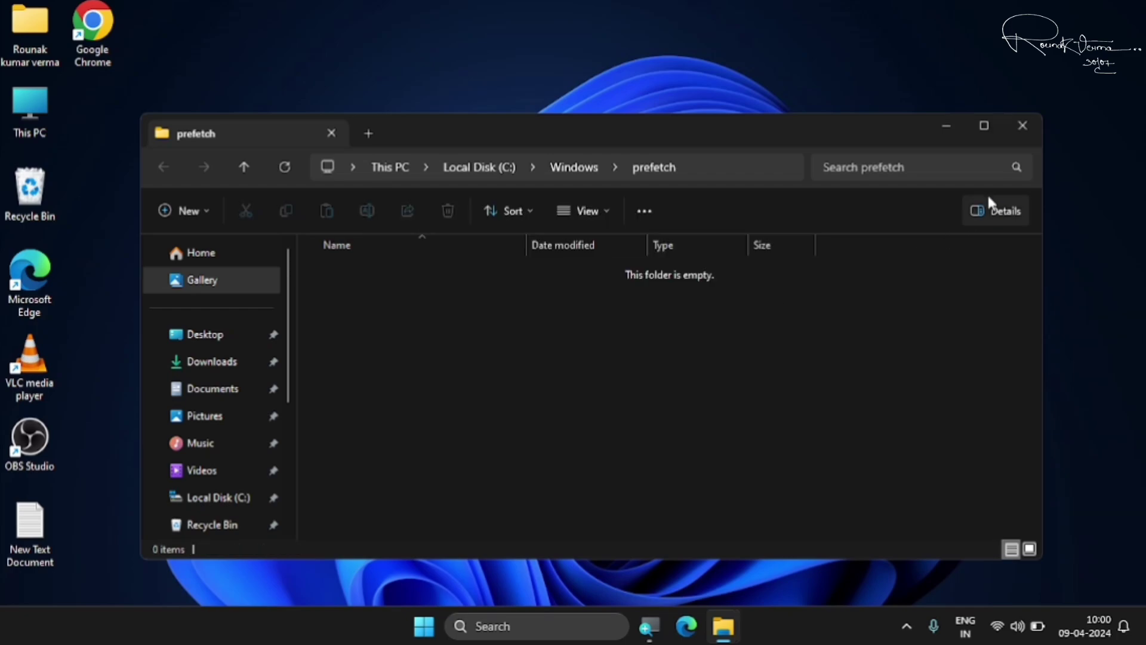
{"action": "left_click", "coordinate": [1022, 123]}
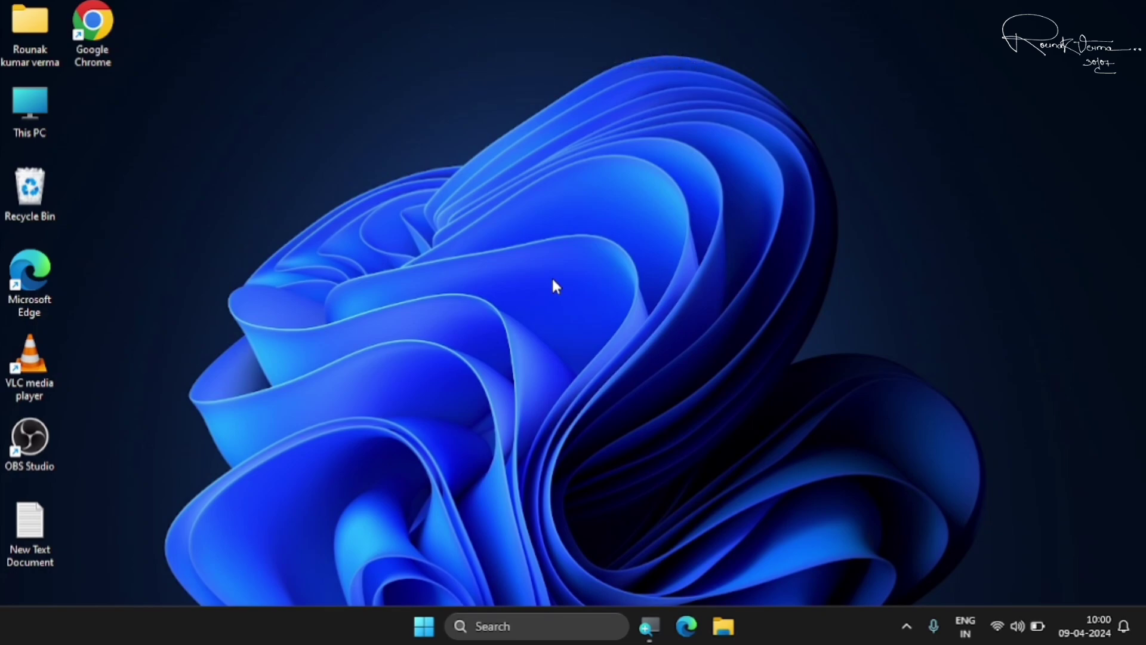
Find Command Prompt by searching for "cmd", run it as administrator, and move its window clear of the desktop icons
{"action": "left_click", "coordinate": [426, 627]}
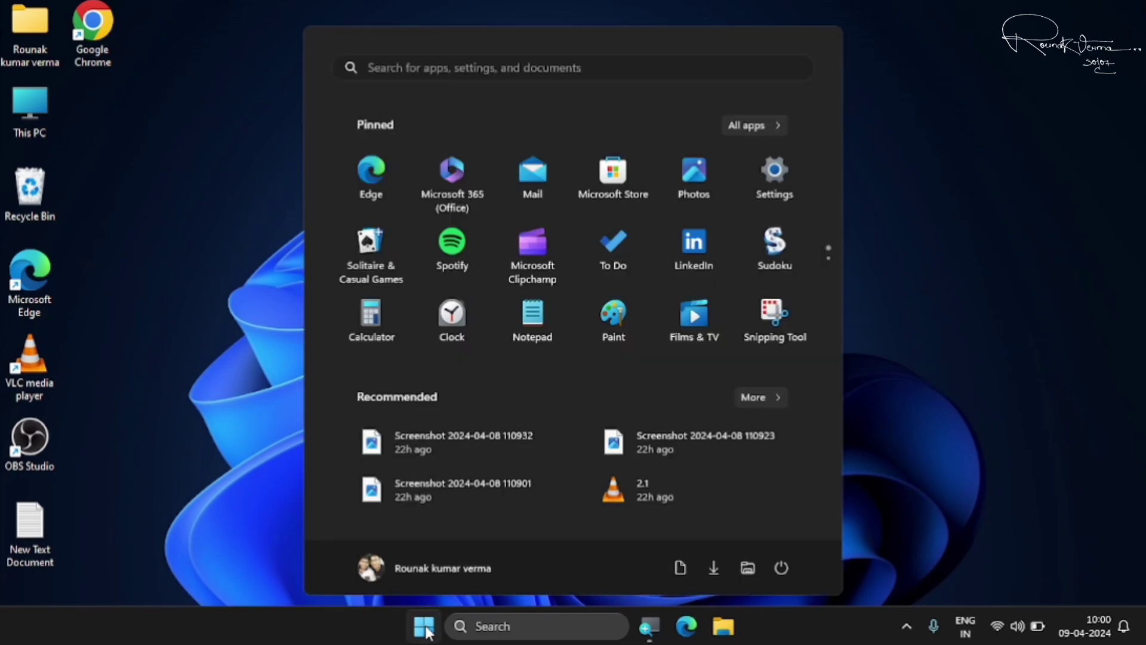
{"action": "type", "text": "cmd"}
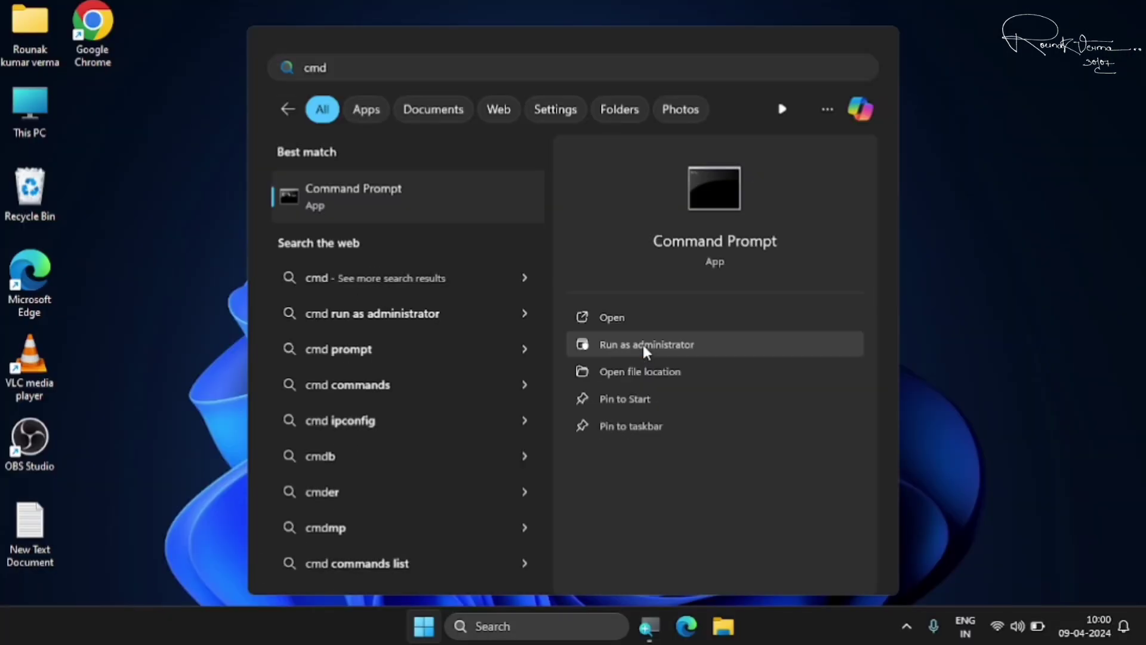
{"action": "left_click", "coordinate": [621, 341]}
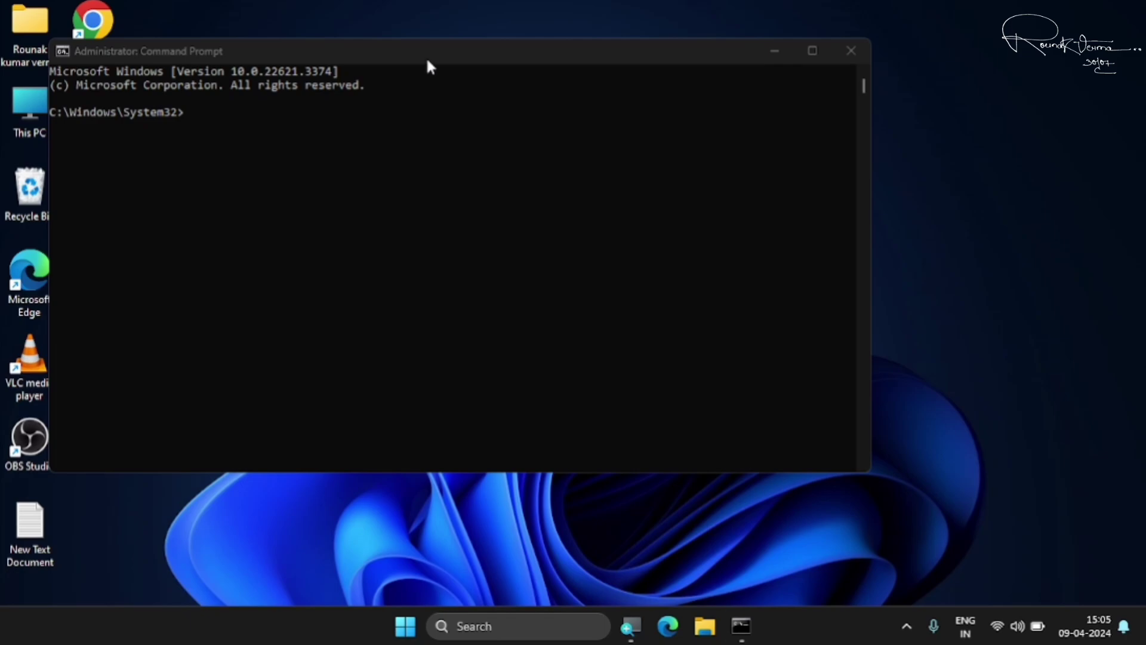
{"action": "left_click_drag", "start_coordinate": [425, 56], "coordinate": [674, 56]}
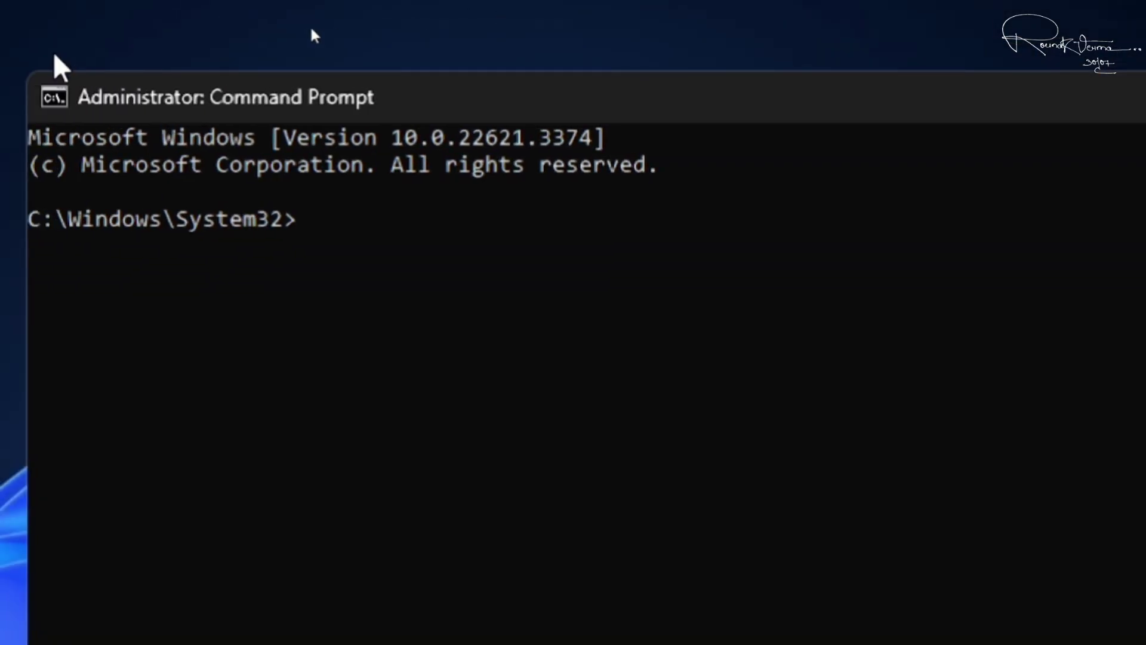
Start a system file scan with the command "sfc /scannow" and minimize the Command Prompt window
{"action": "type", "text": "sfc /sca"}
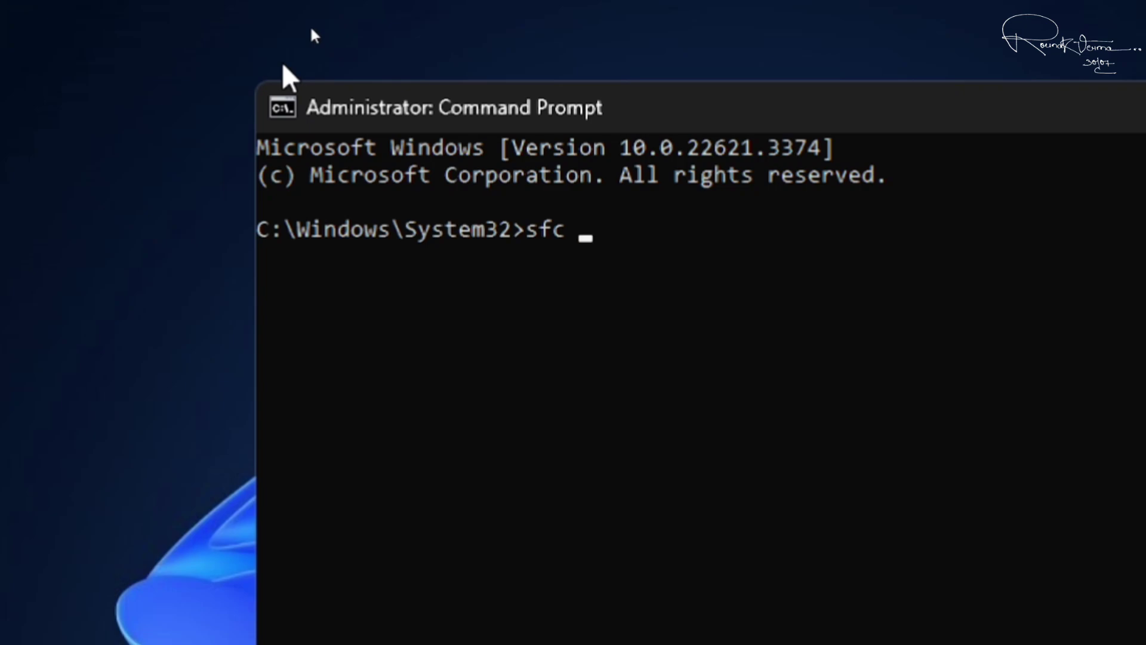
{"action": "type", "text": "nnow"}
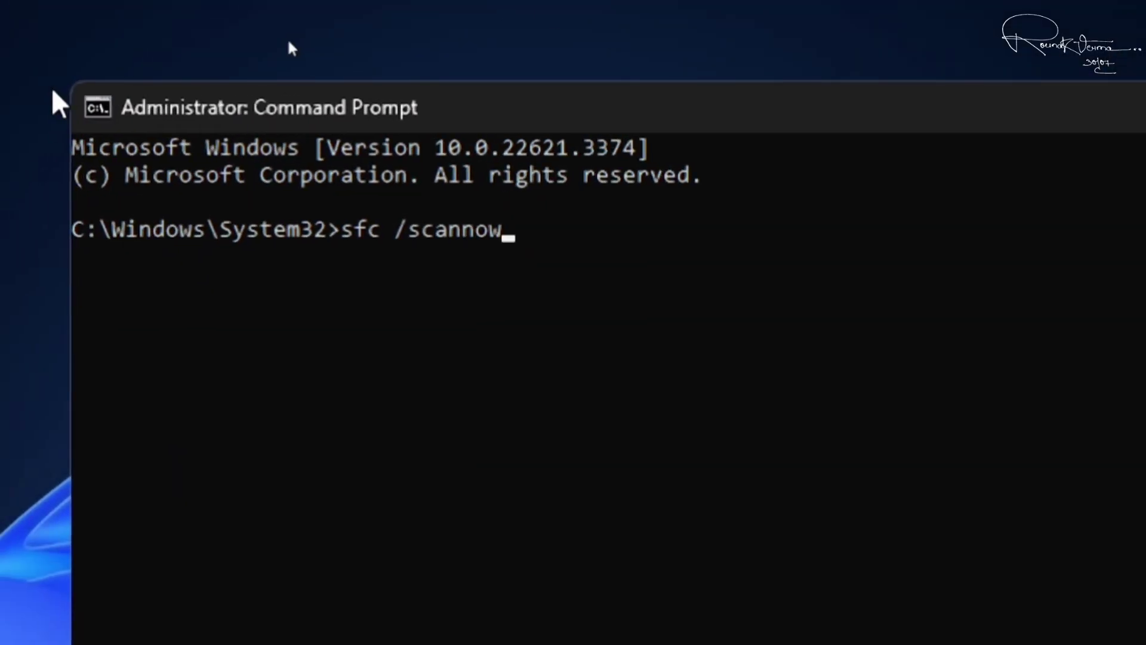
{"action": "key", "text": "Return"}
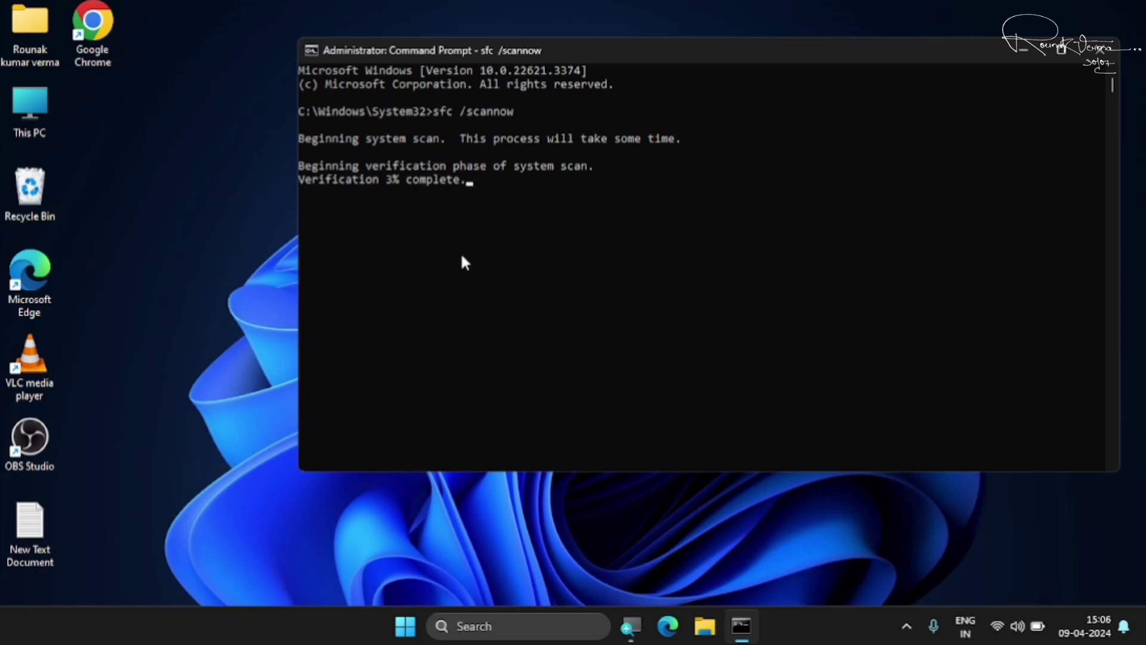
{"action": "left_click", "coordinate": [1021, 47]}
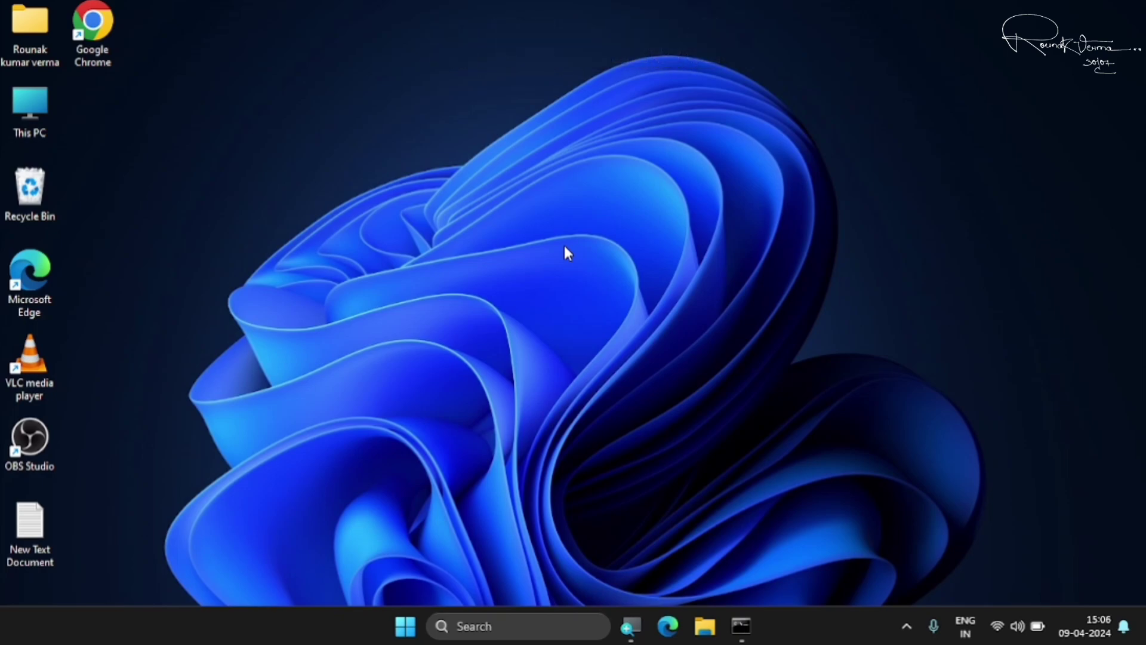
Find the virus & threat protection page by searching for "virus & threat protection" and open its protection settings for management
{"action": "left_click", "coordinate": [481, 620]}
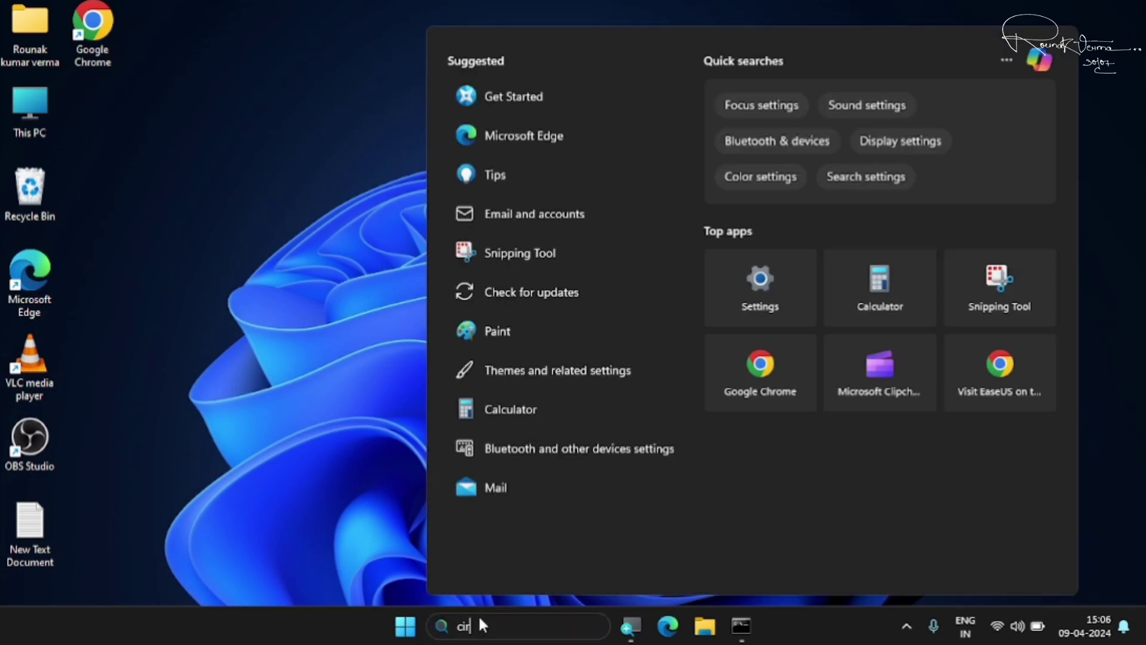
{"action": "type", "text": "virus & threat protection"}
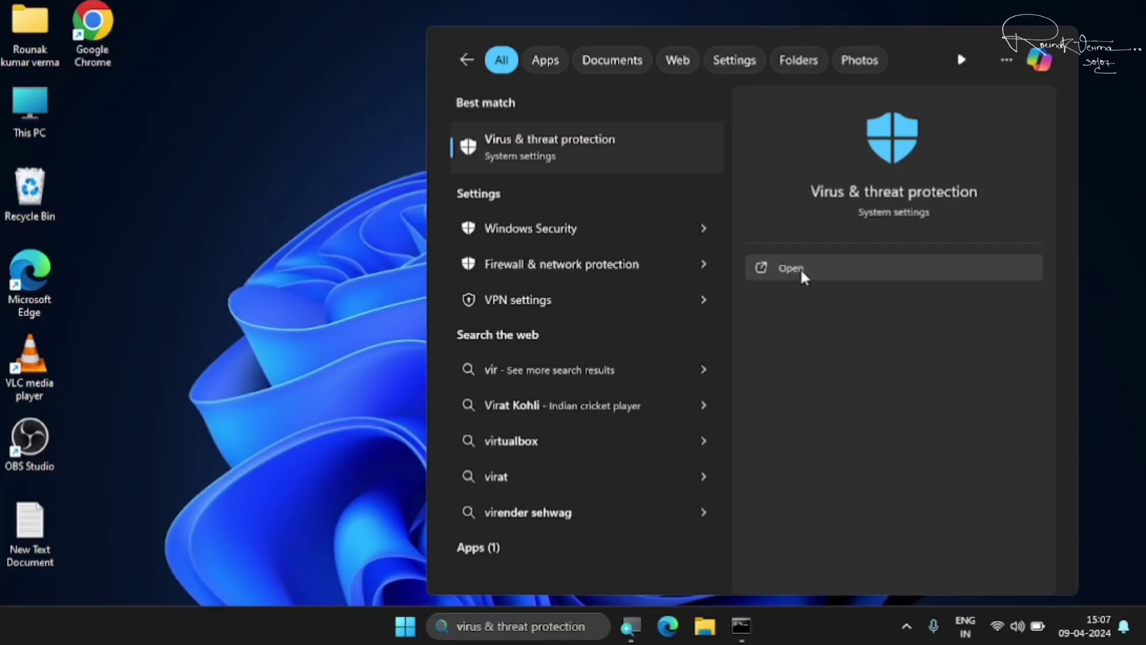
{"action": "left_click", "coordinate": [800, 267]}
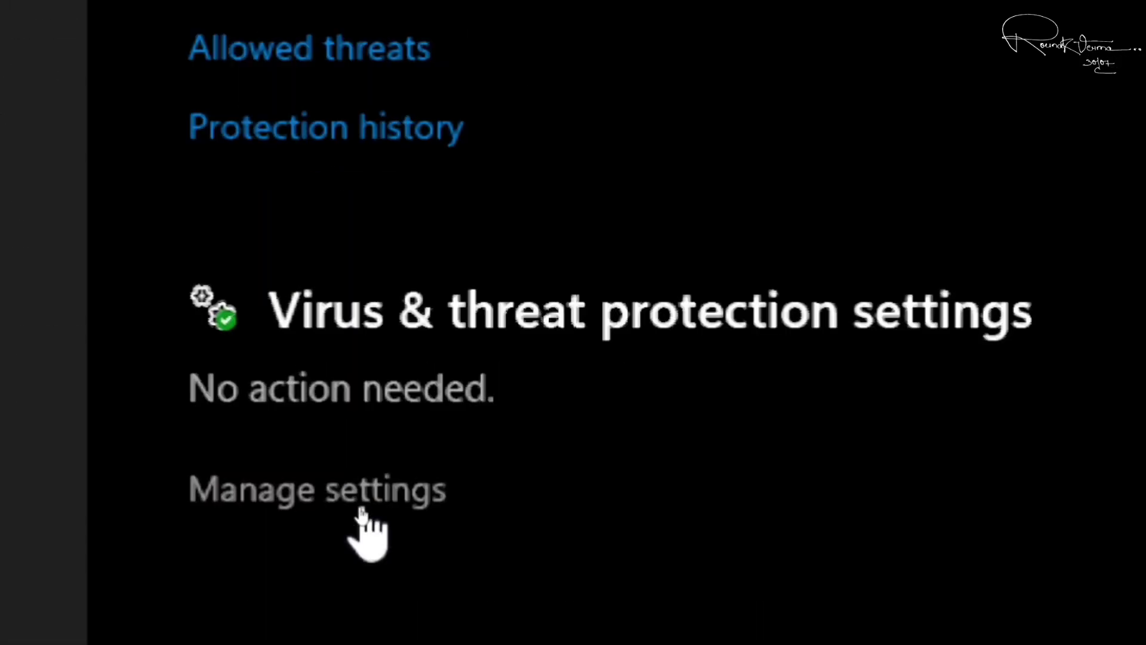
{"action": "left_click", "coordinate": [328, 505]}
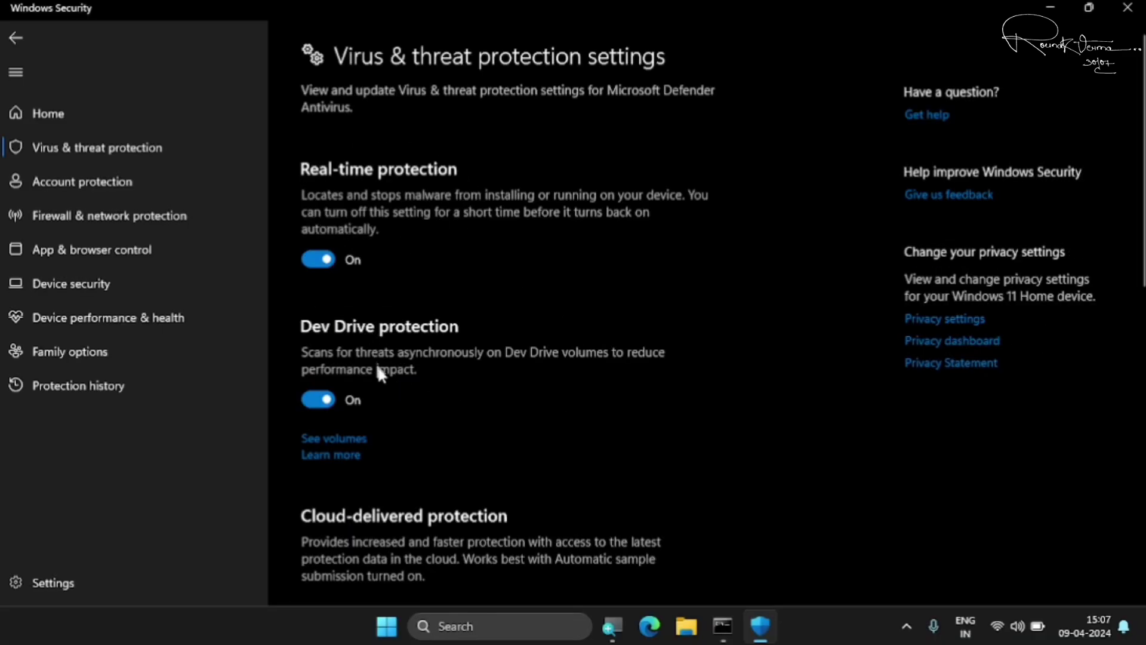
Turn off real-time protection, cloud-delivered protection and automatic sample submission, and close Windows Security
{"action": "scroll", "coordinate": [378, 371], "scroll_direction": "down", "scroll_amount": 7}
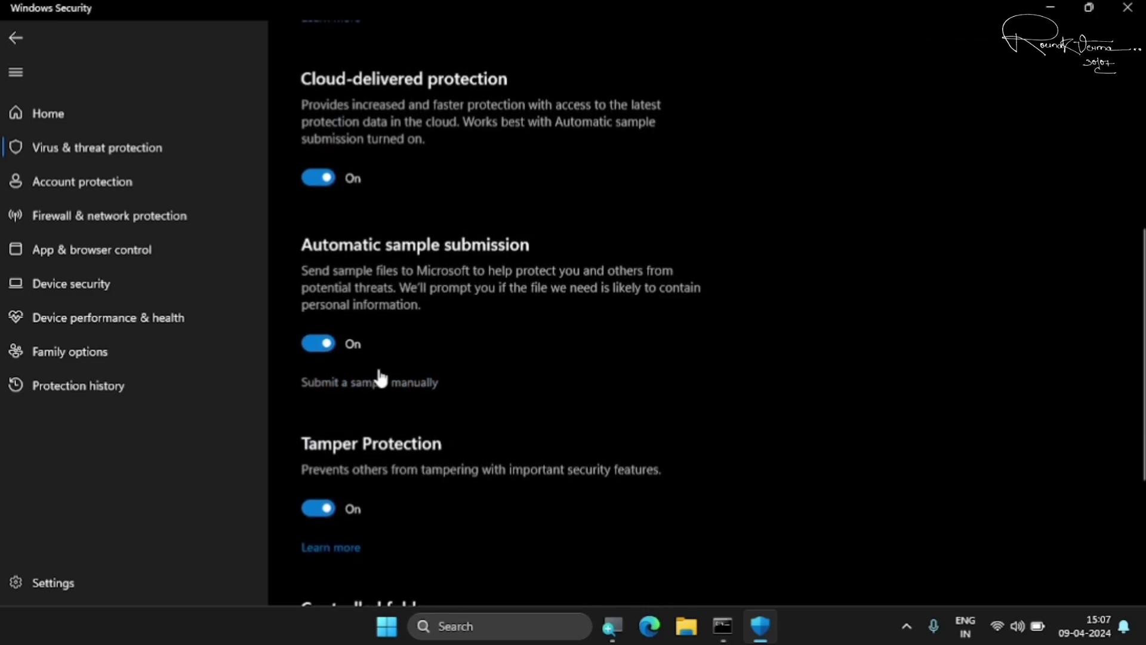
{"action": "scroll", "coordinate": [380, 377], "scroll_direction": "up", "scroll_amount": 7}
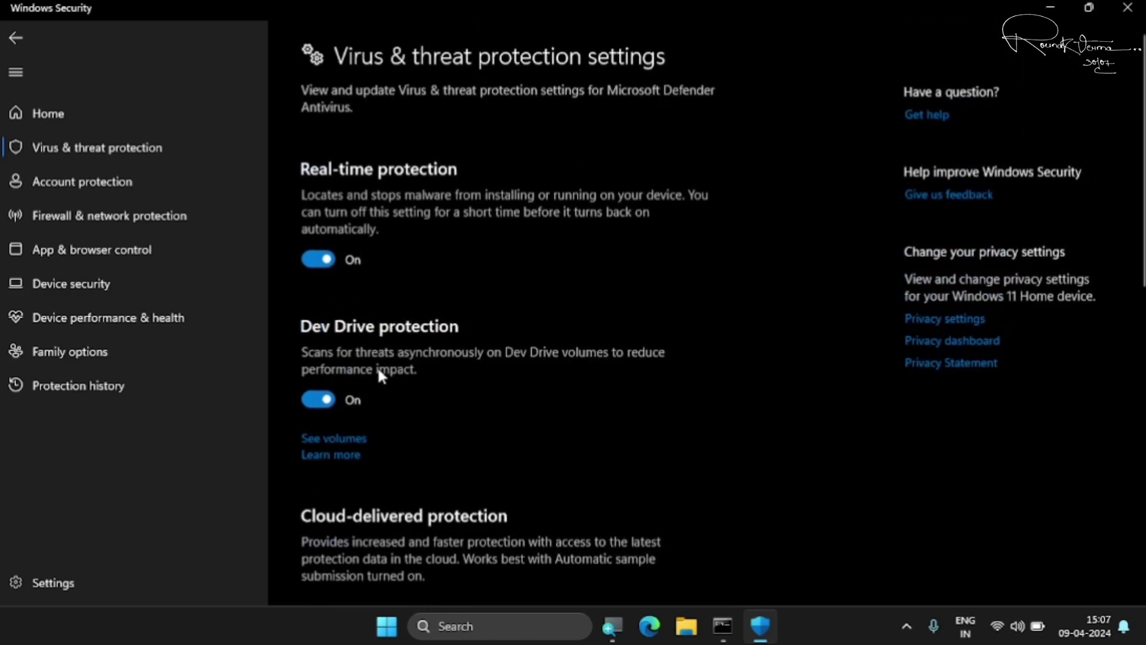
{"action": "left_click", "coordinate": [318, 260]}
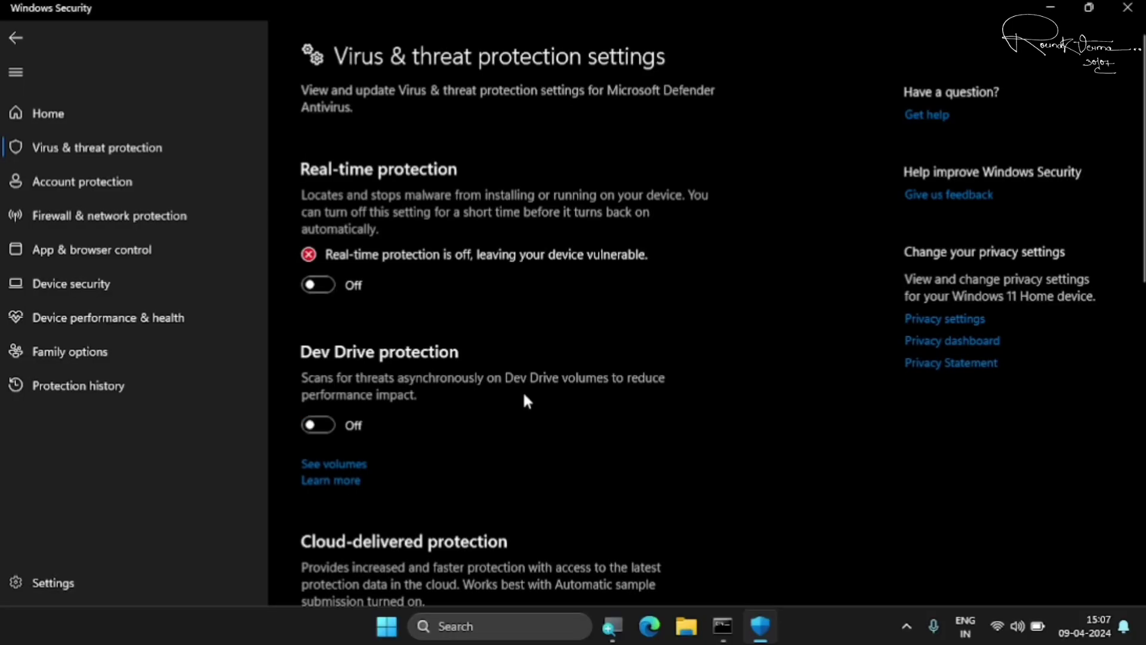
{"action": "scroll", "coordinate": [522, 390], "scroll_direction": "down", "scroll_amount": 5}
{"action": "left_click", "coordinate": [312, 355]}
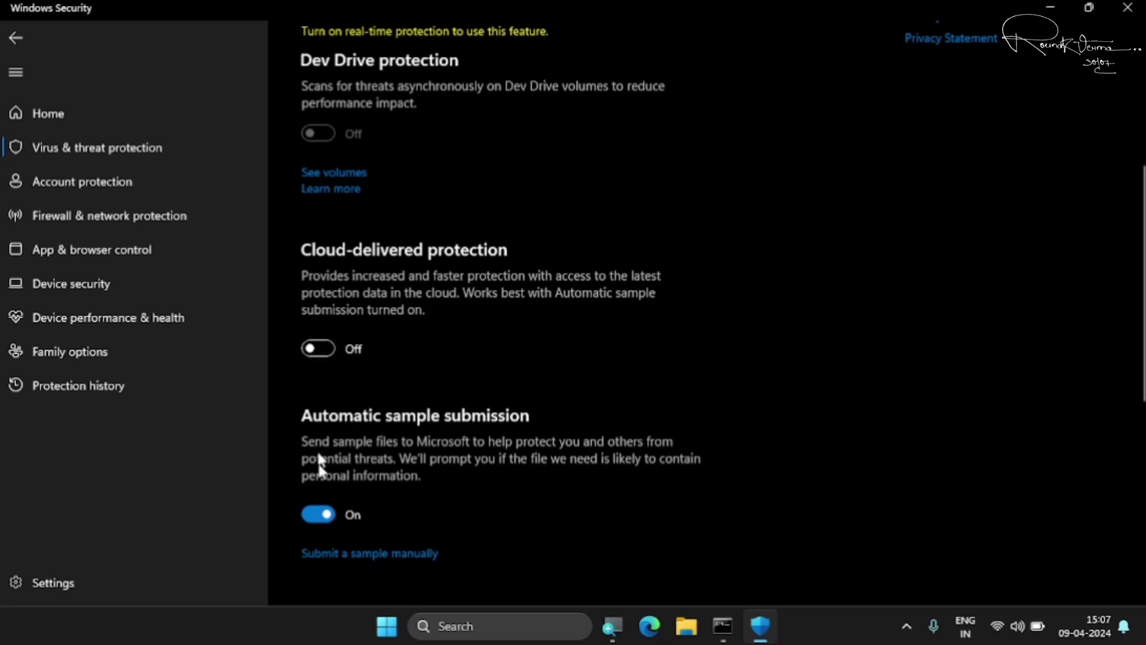
{"action": "left_click", "coordinate": [318, 549]}
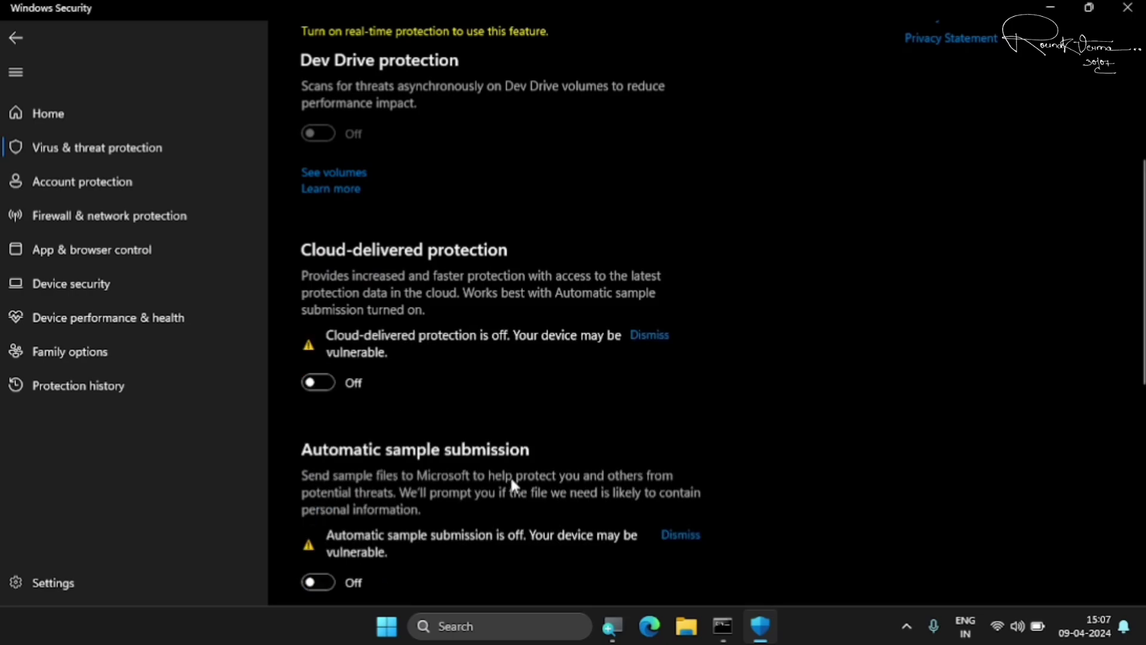
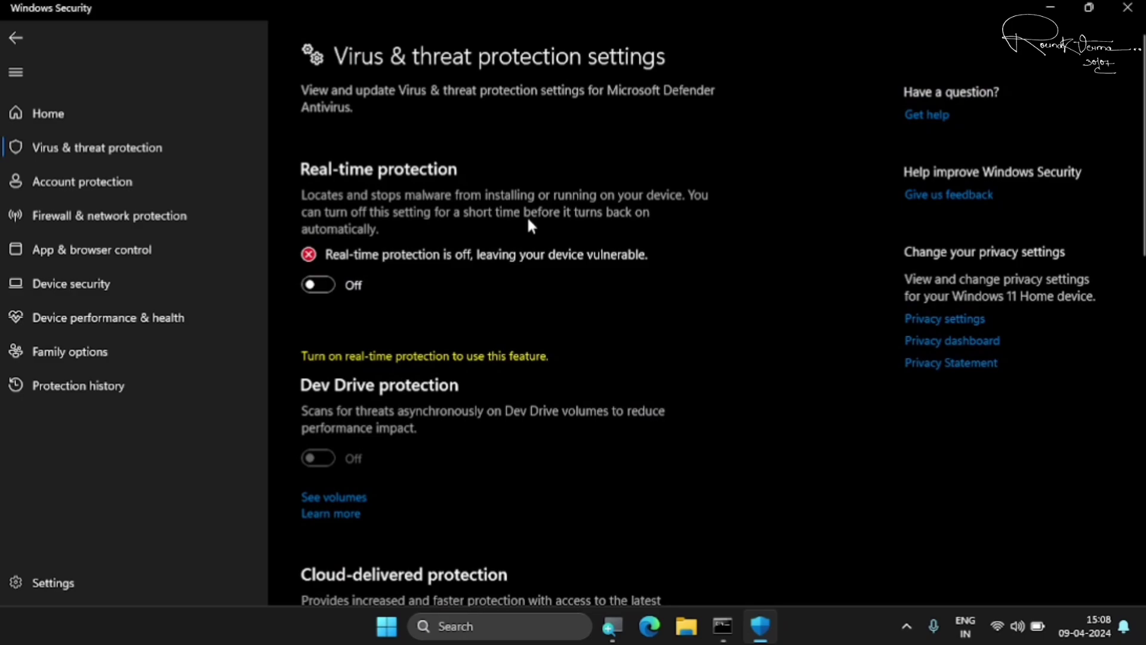
{"action": "key", "text": "alt+F4"}
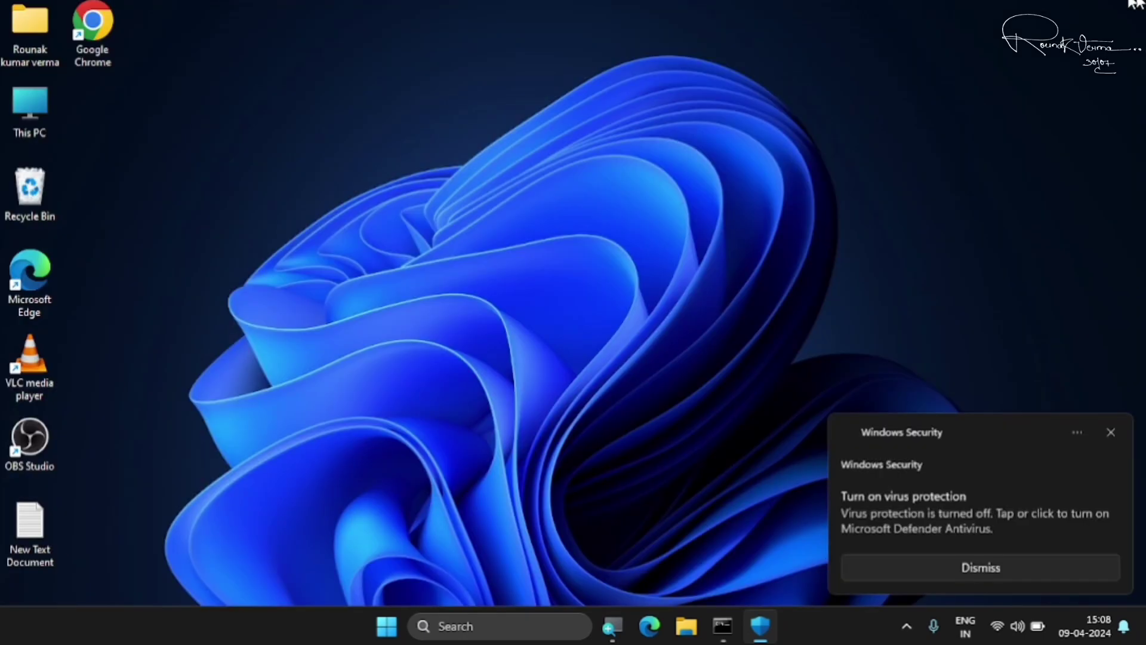
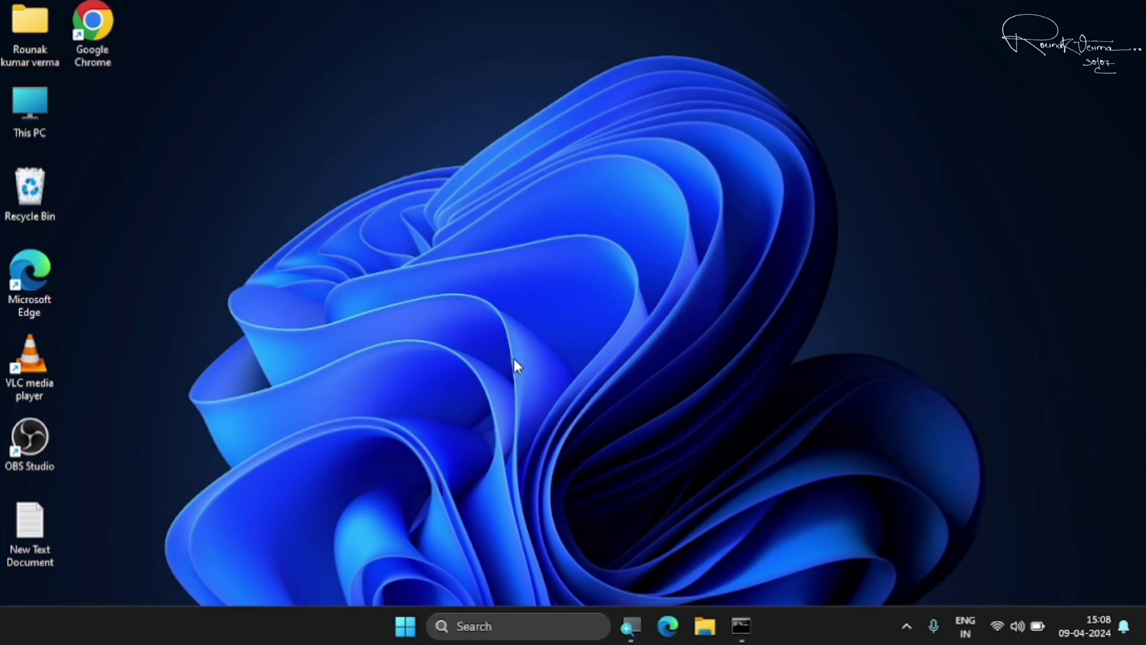
Open System Restore by running "rstrui" from the Run dialog, and cancel the restore wizard
{"action": "key", "text": "super+r"}
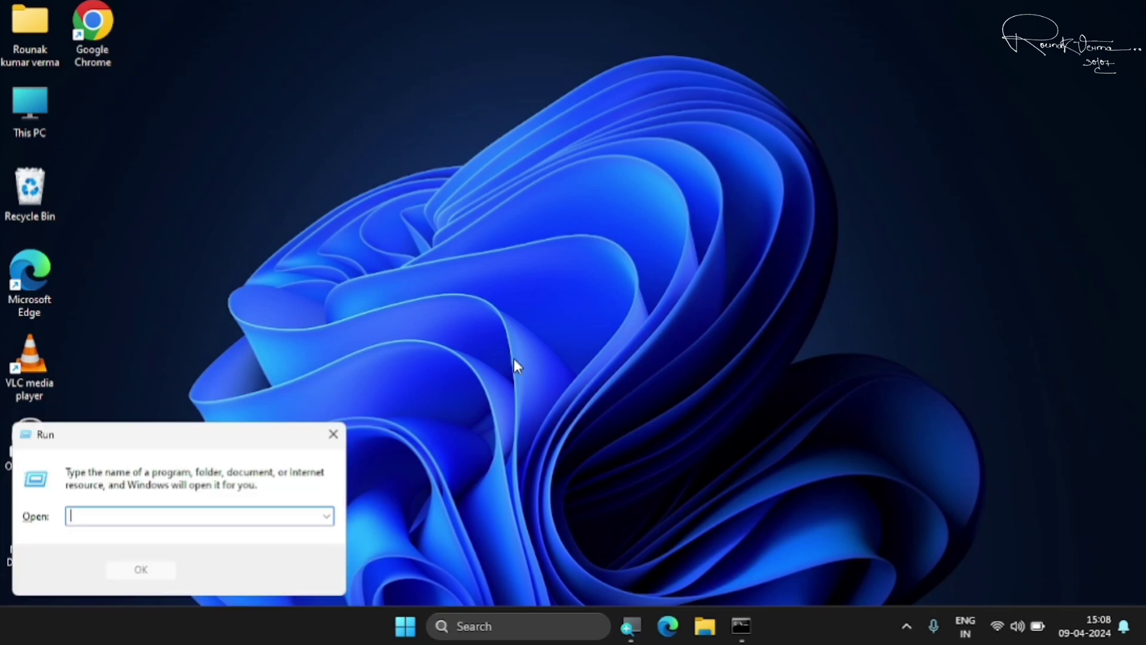
{"action": "left_click_drag", "start_coordinate": [193, 445], "coordinate": [583, 217]}
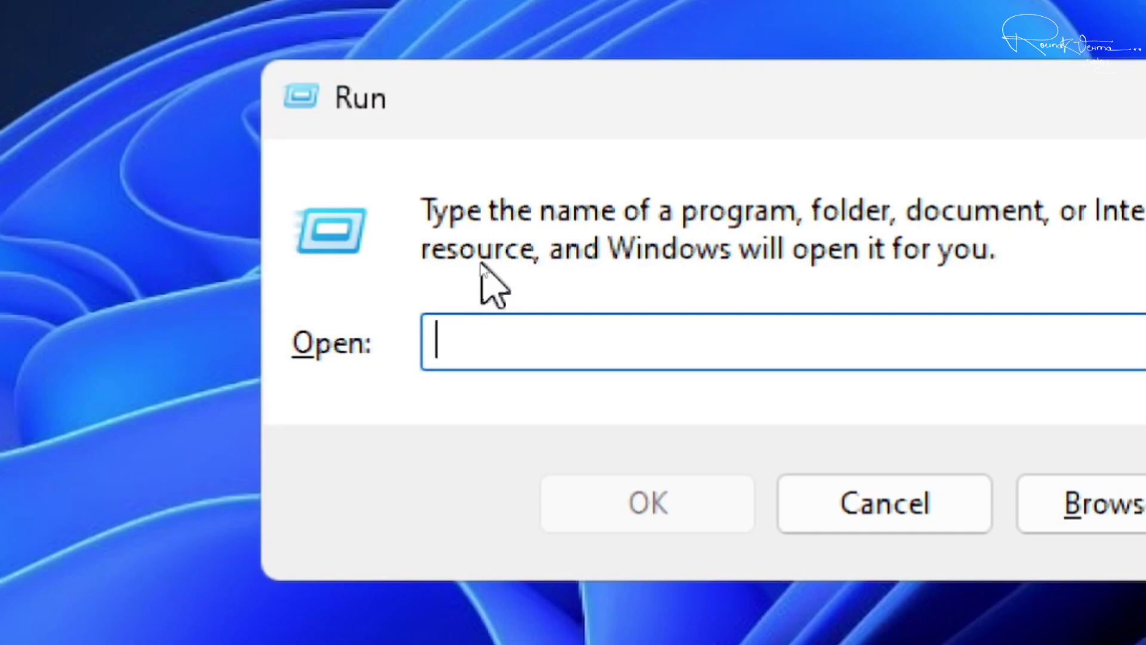
{"action": "type", "text": "rst"}
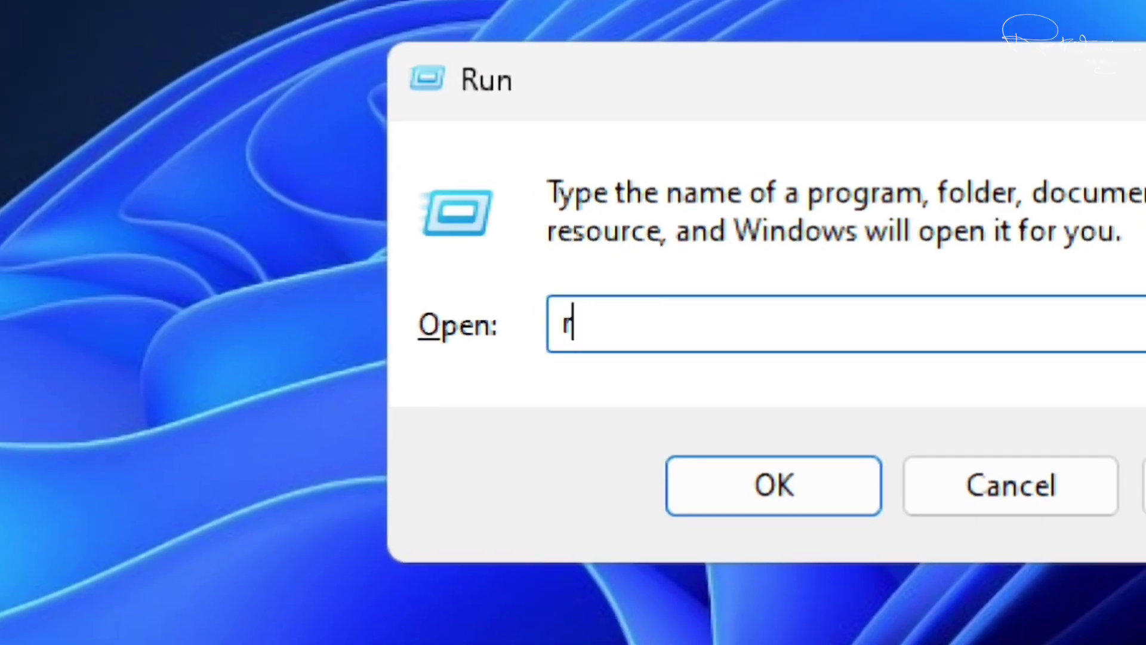
{"action": "type", "text": "rui"}
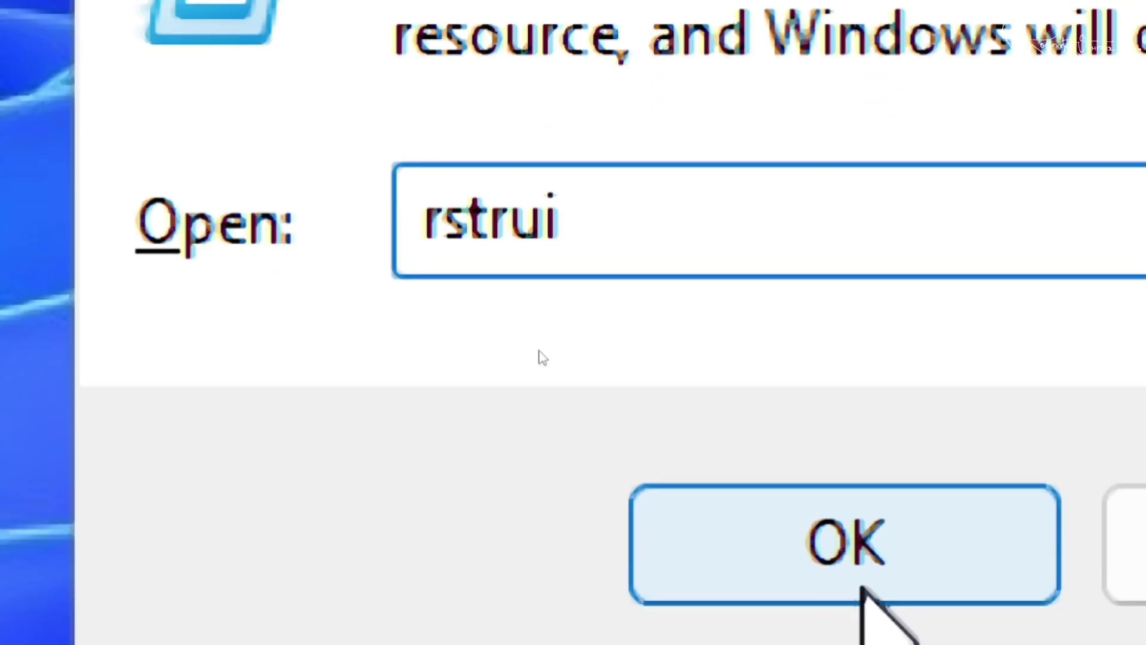
{"action": "left_click", "coordinate": [861, 588]}
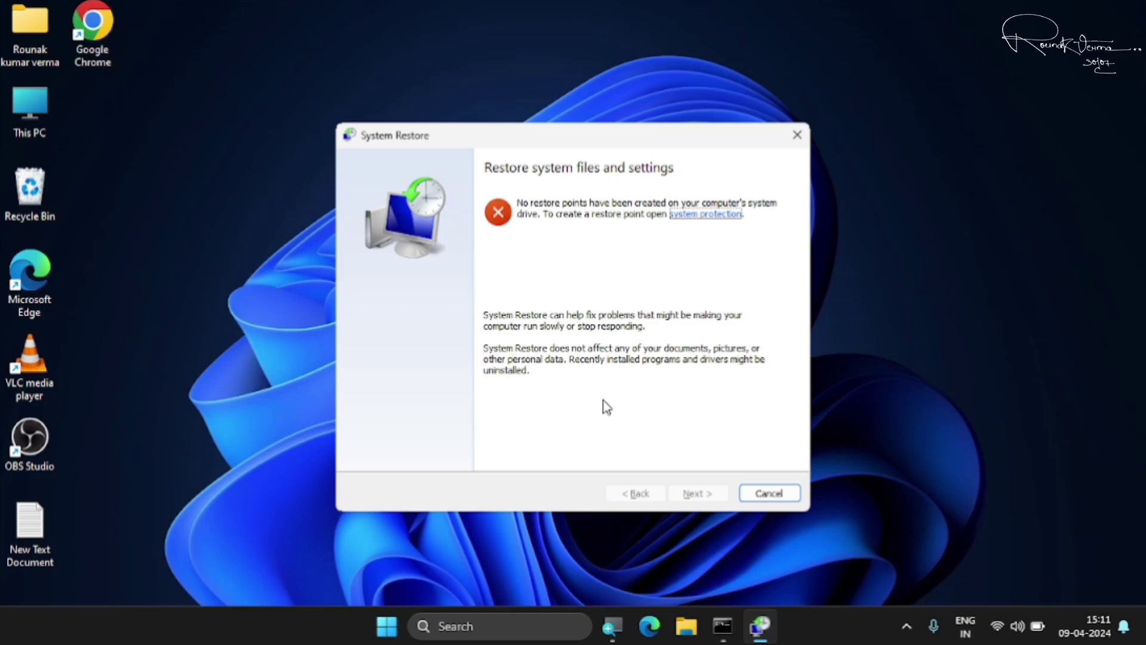
{"action": "left_click", "coordinate": [768, 493]}
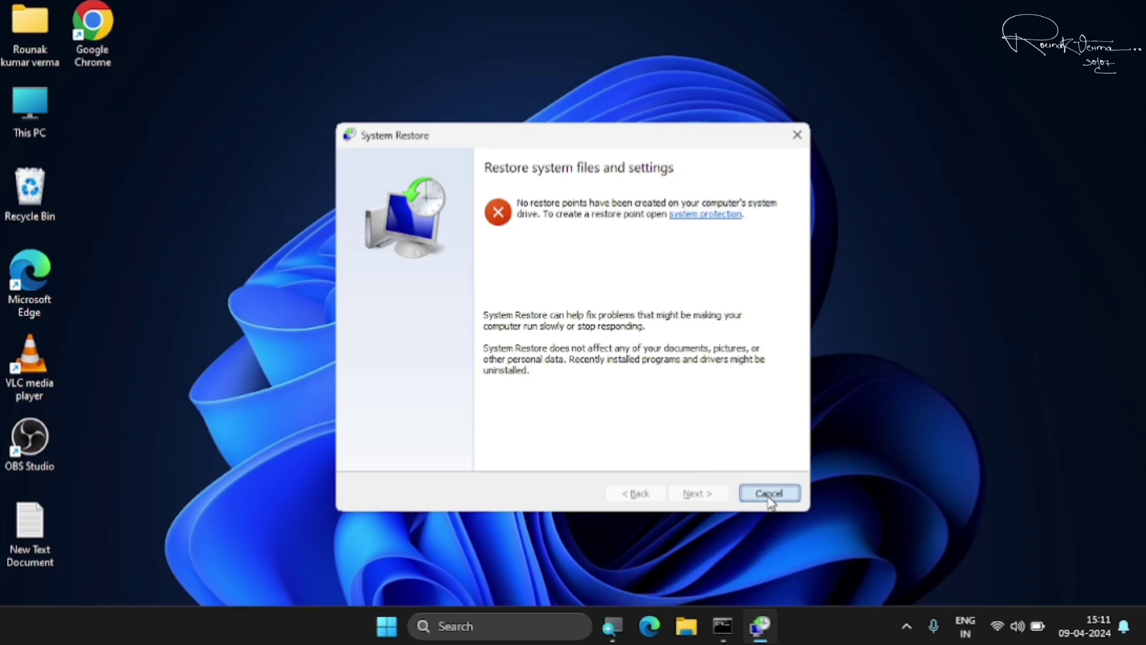
Bring up the PC's power options to locate Restart, and dismiss them without restarting
{"action": "left_click", "coordinate": [405, 626]}
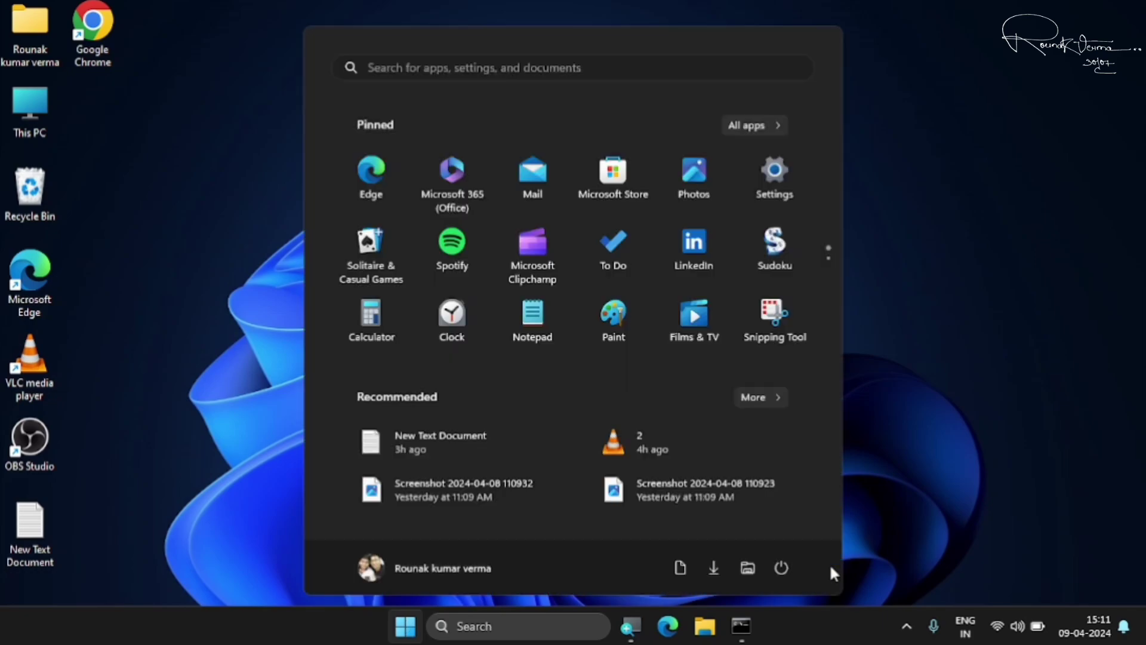
{"action": "left_click", "coordinate": [781, 568]}
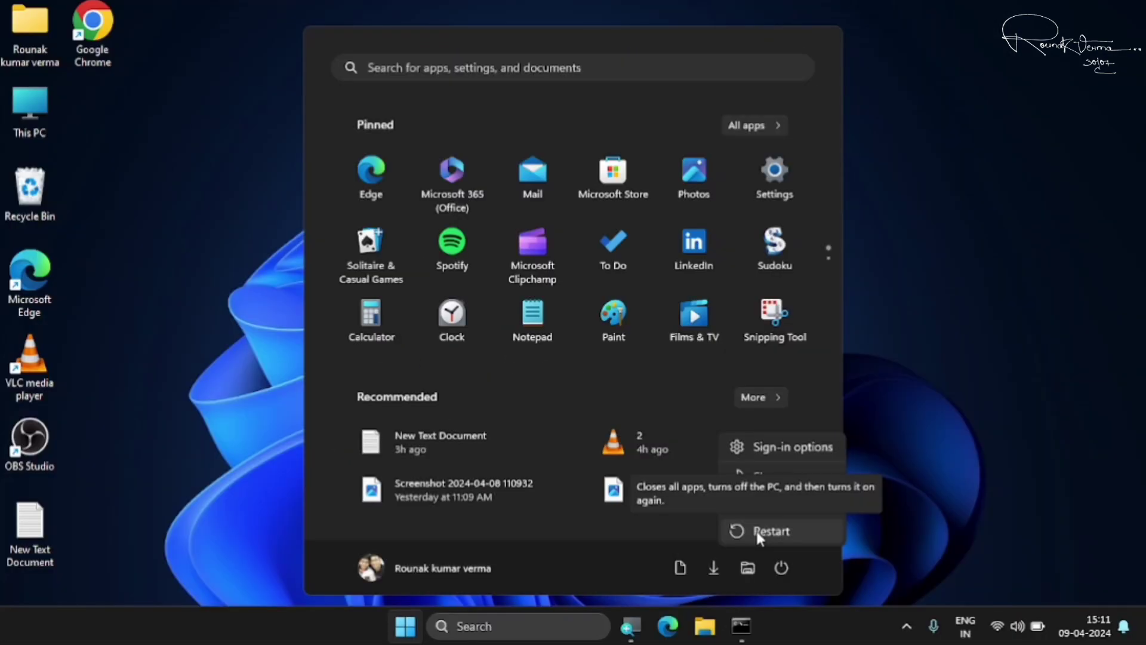
{"action": "left_click", "coordinate": [981, 287]}
{"action": "left_click", "coordinate": [981, 287]}
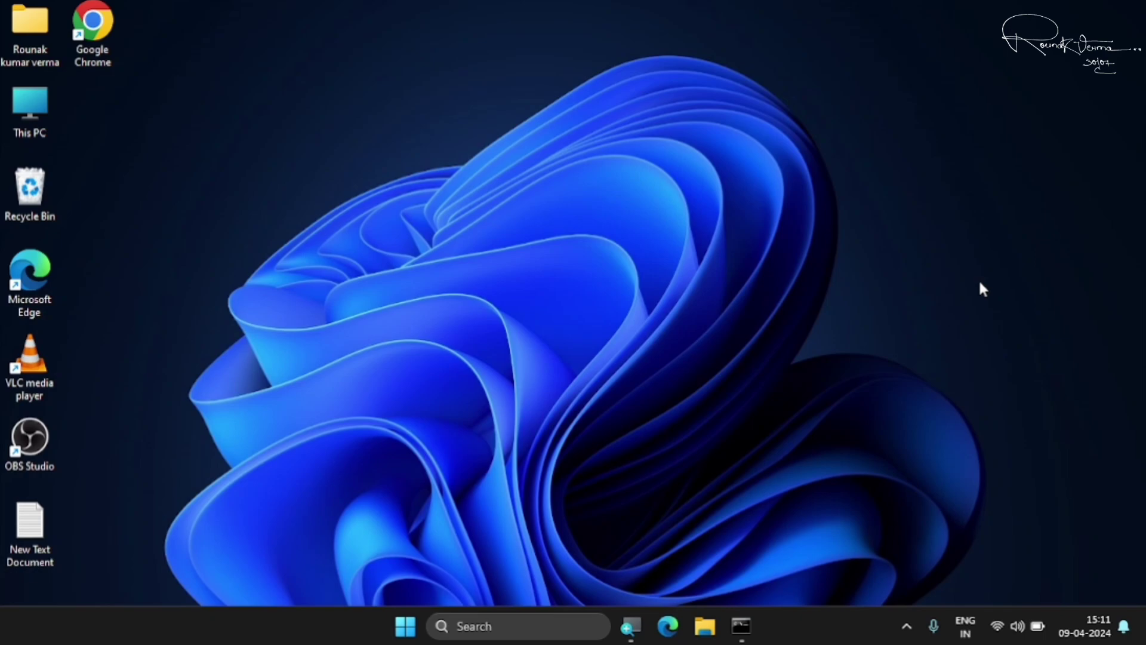